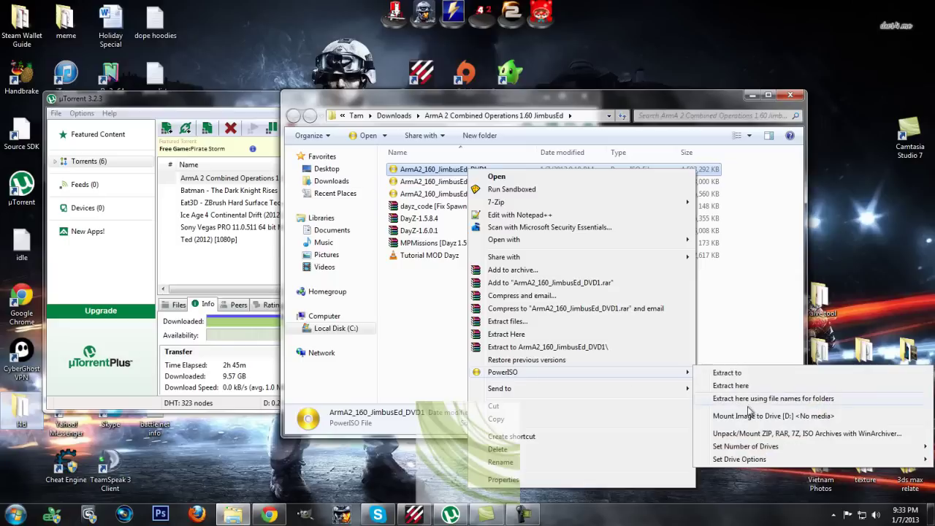
# - Mount the ArmA2_160_JimbusEd_DVD1 image to drive D and launch the installer from the mounted disc
pyautogui.click(754, 415)
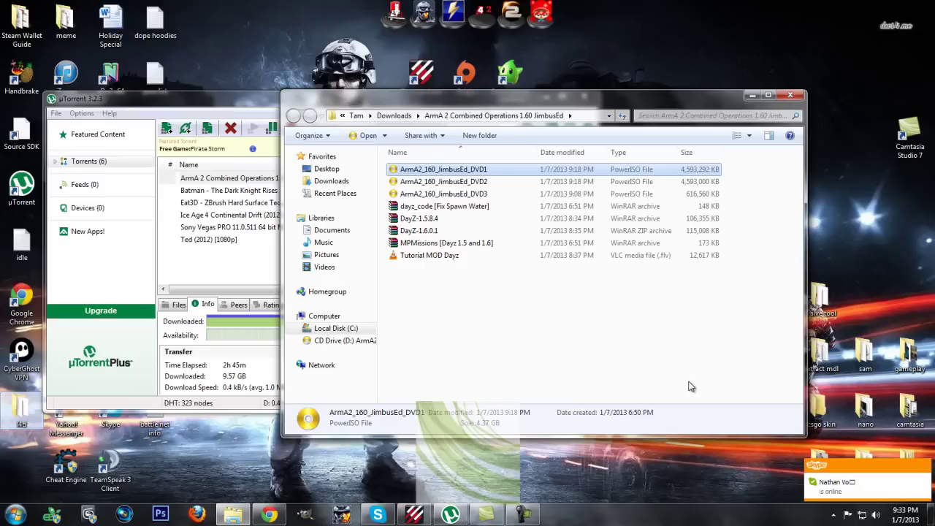
pyautogui.click(336, 341)
pyautogui.click(324, 315)
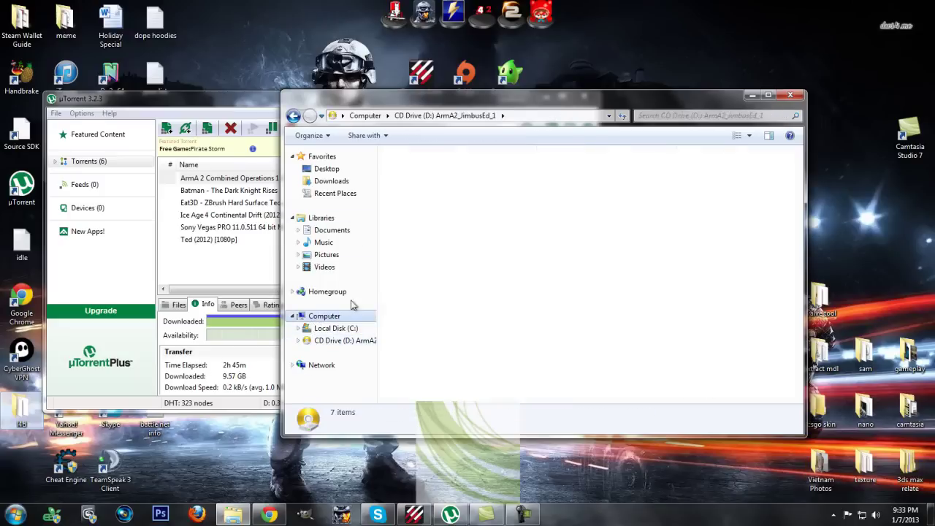
pyautogui.click(477, 230)
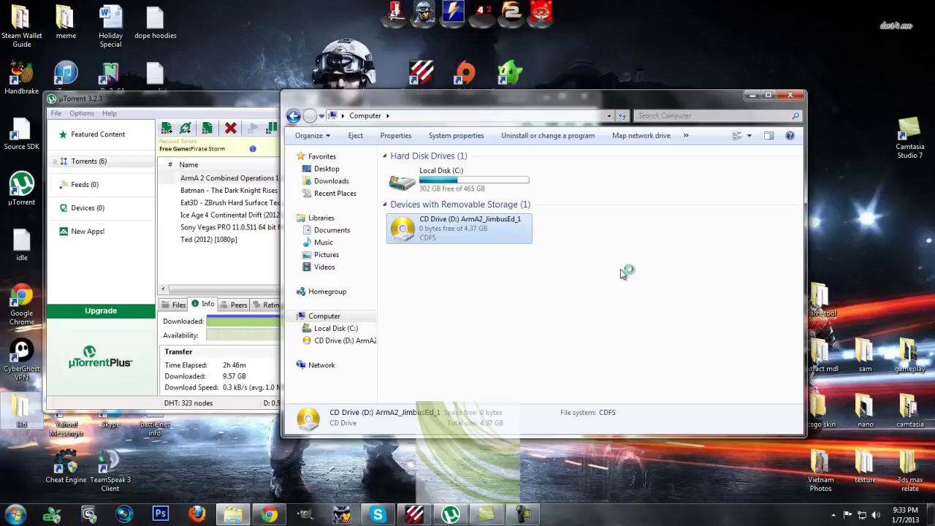
pyautogui.click(506, 221)
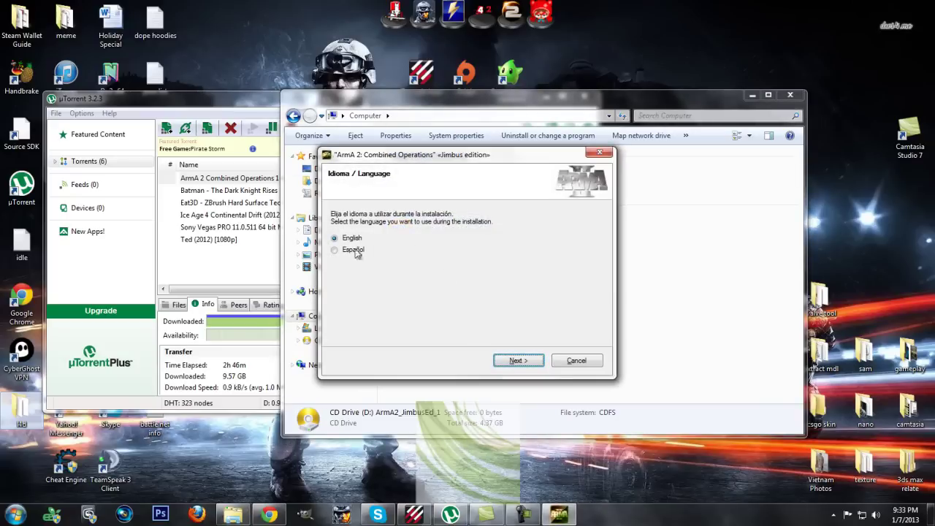
# - Choose English as the setup language and accept the ArmA 2: Combined Operations package for installation
pyautogui.click(518, 361)
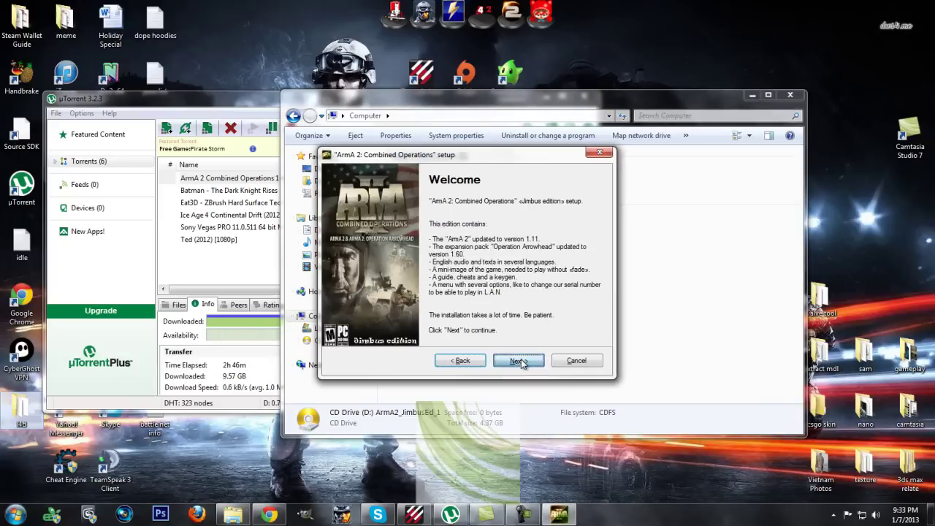
pyautogui.click(518, 361)
pyautogui.click(518, 361)
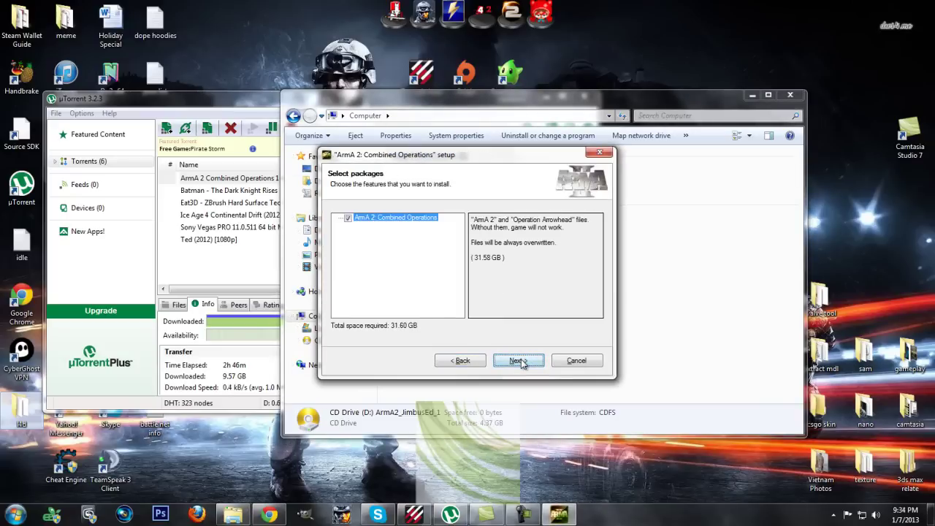
pyautogui.click(518, 360)
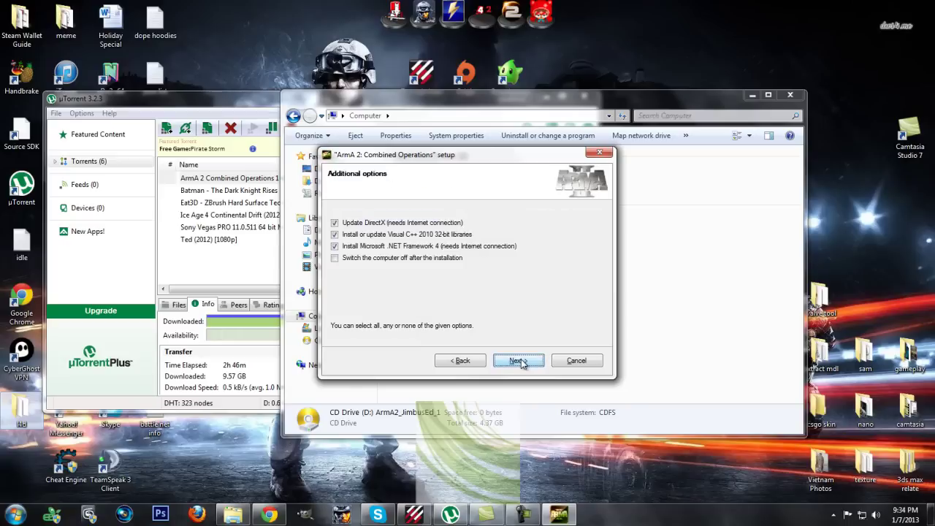
# - Deselect the DirectX update, Visual C++ 2010 libraries and .NET Framework 4 options and continue to the installation folder
pyautogui.click(334, 246)
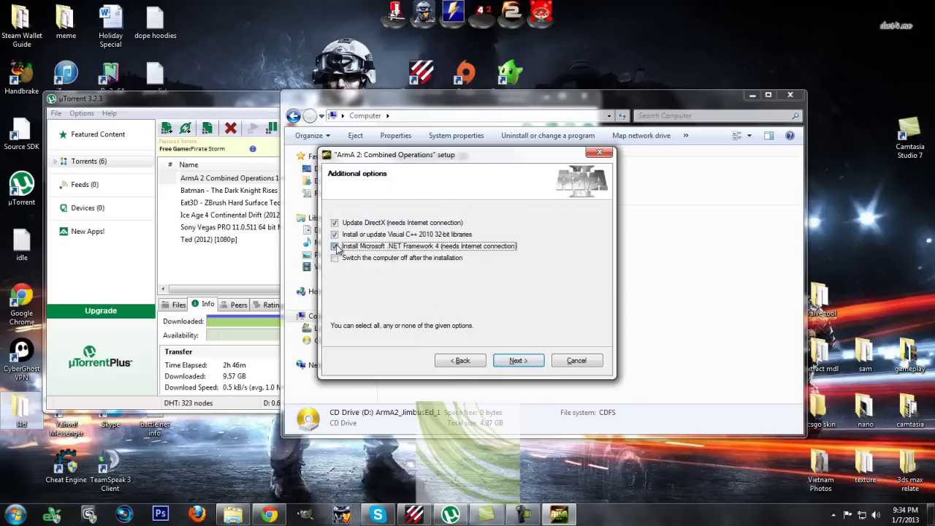
pyautogui.click(334, 234)
pyautogui.click(335, 222)
pyautogui.click(516, 361)
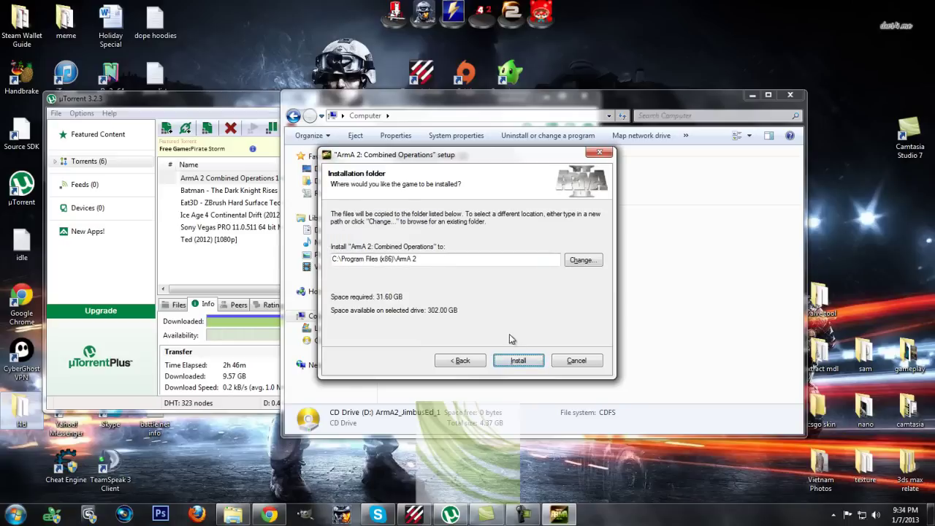
# - Set the installation folder to C:\Games\ArmA 2 and start the installation
pyautogui.click(393, 261)
pyautogui.moveTo(383, 261); pyautogui.dragTo(336, 265)
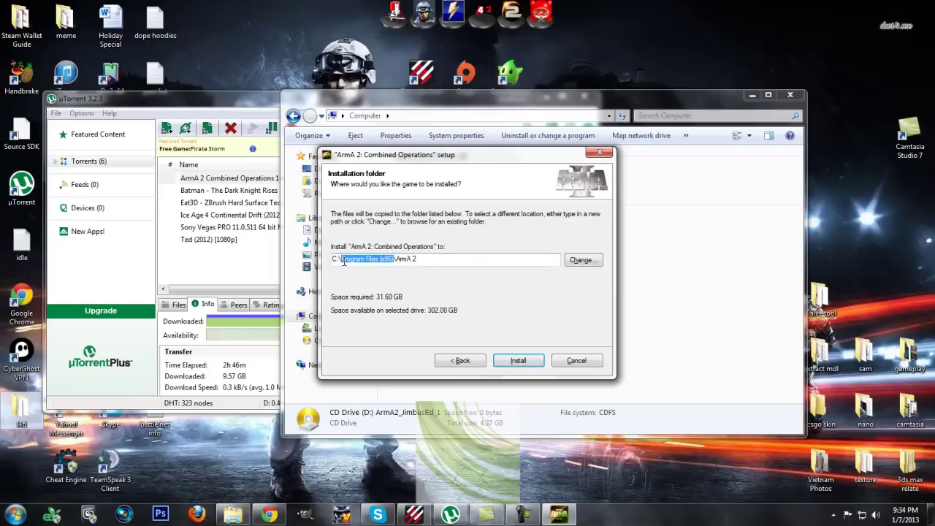
pyautogui.write('Games')
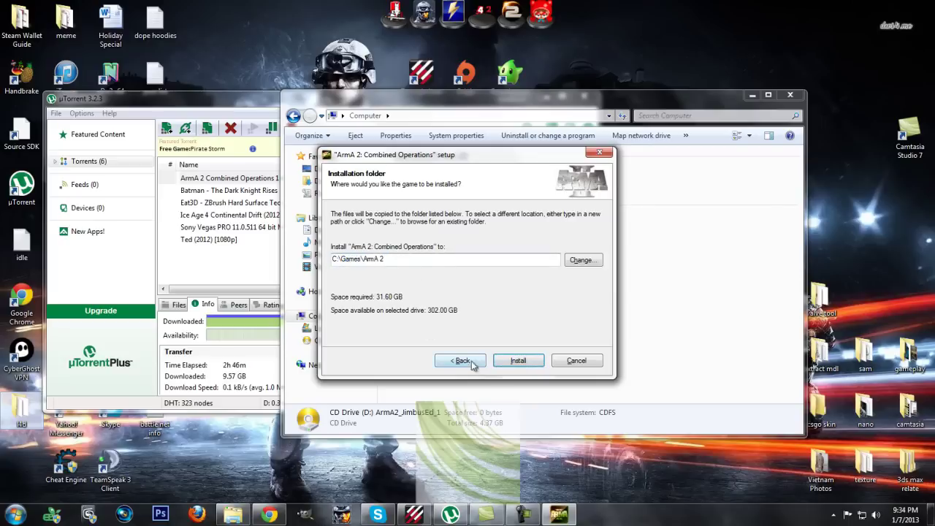
pyautogui.click(513, 360)
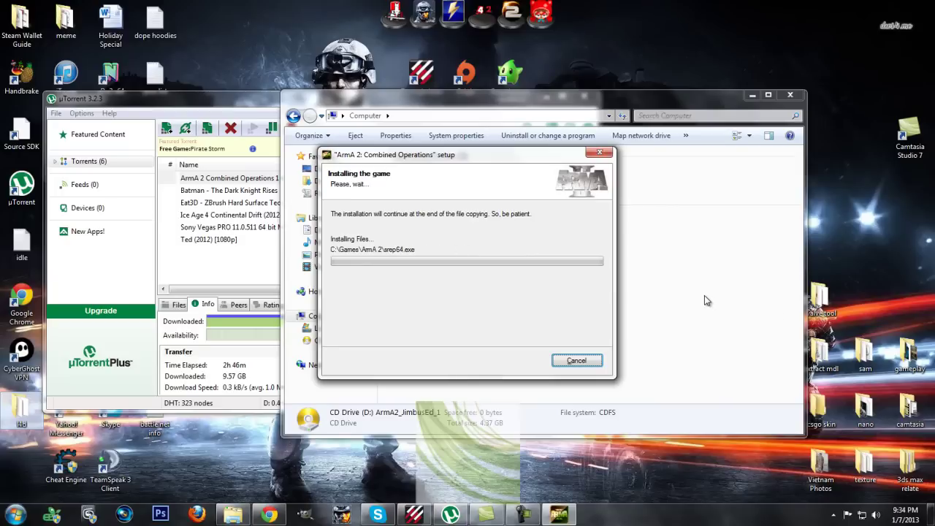
# - Return to the ArmA 2 Combined Operations 1.60 JimbusEd download folder and bring the setup window back to the front
pyautogui.click(293, 115)
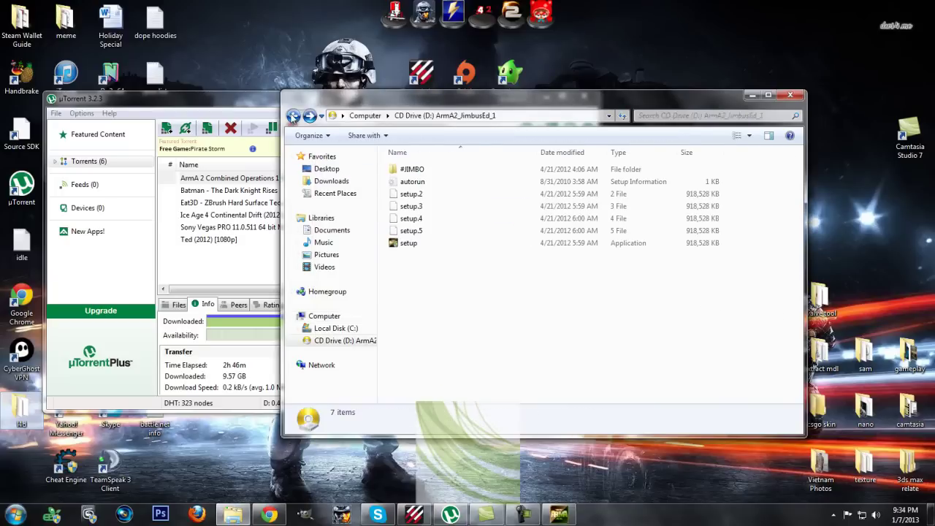
pyautogui.click(292, 116)
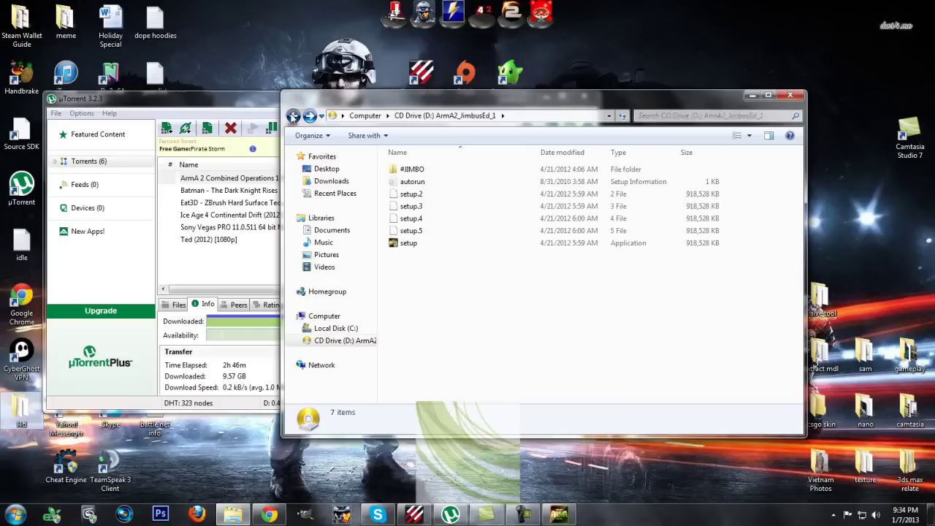
pyautogui.click(575, 517)
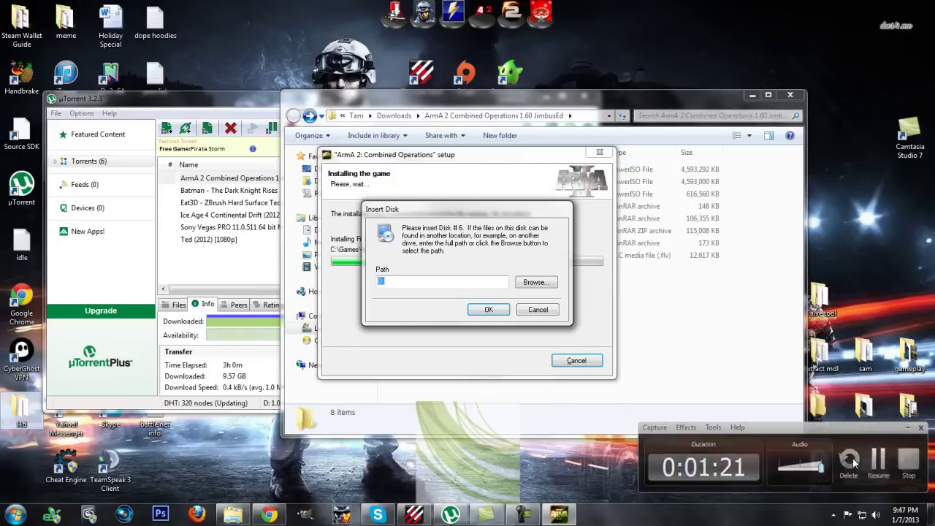
pyautogui.press('F9')
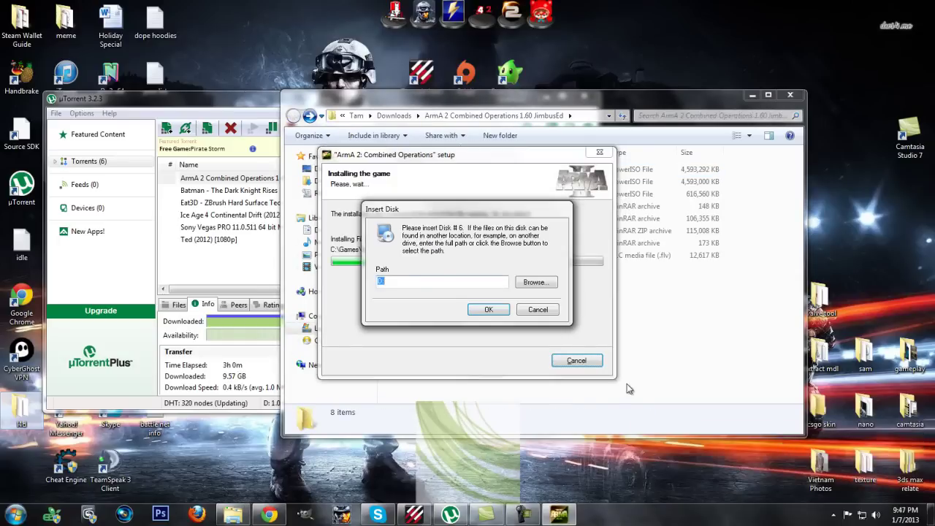
# - Mount the ArmA2_160_JimbusEd_DVD2 image to drive D in place of the first disc
pyautogui.click(696, 325)
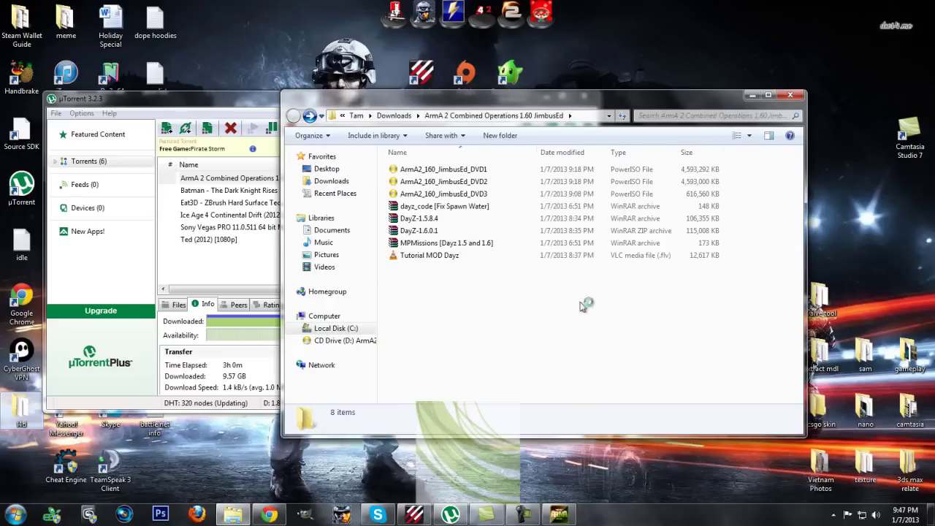
pyautogui.click(455, 183)
pyautogui.rightClick(454, 182)
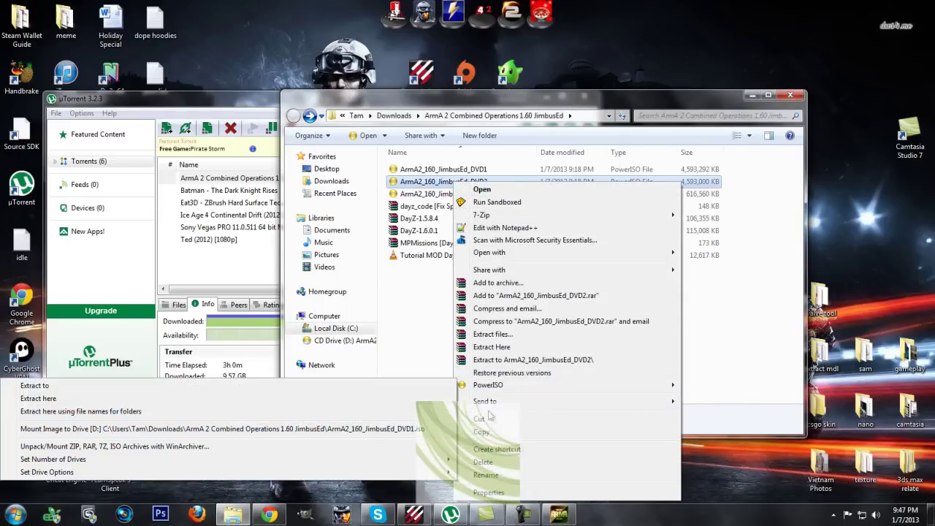
pyautogui.moveTo(475, 386)
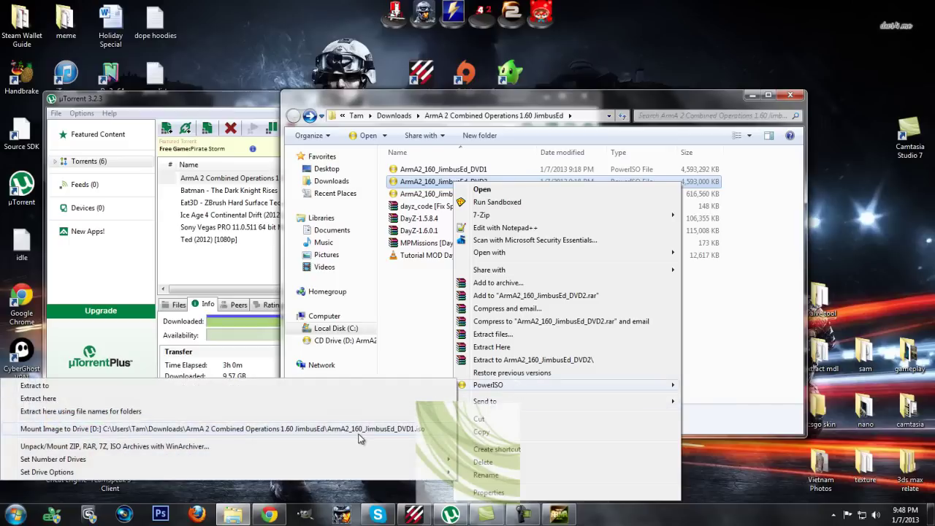
pyautogui.click(352, 430)
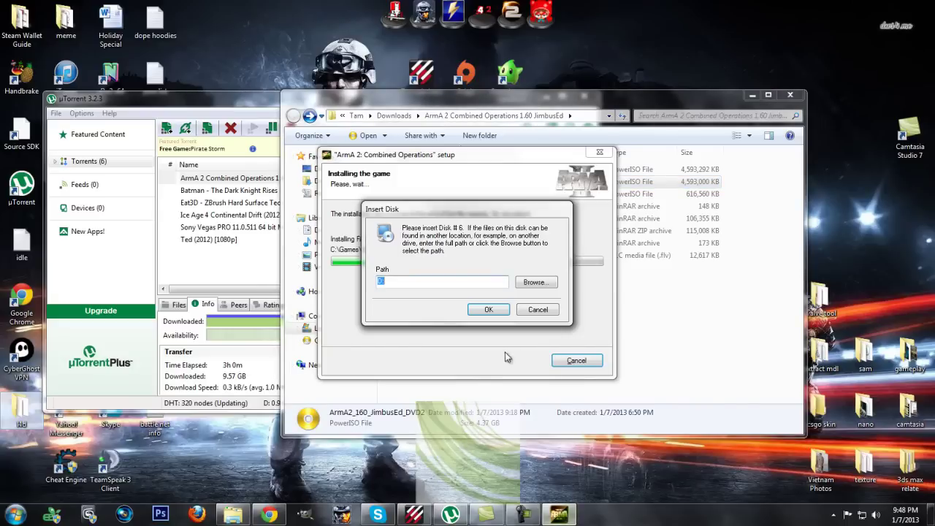
# - Check the mounted disc among the computer's drives, and continue the installation from drive D in the Insert Disk prompt
pyautogui.click(626, 352)
pyautogui.click(315, 318)
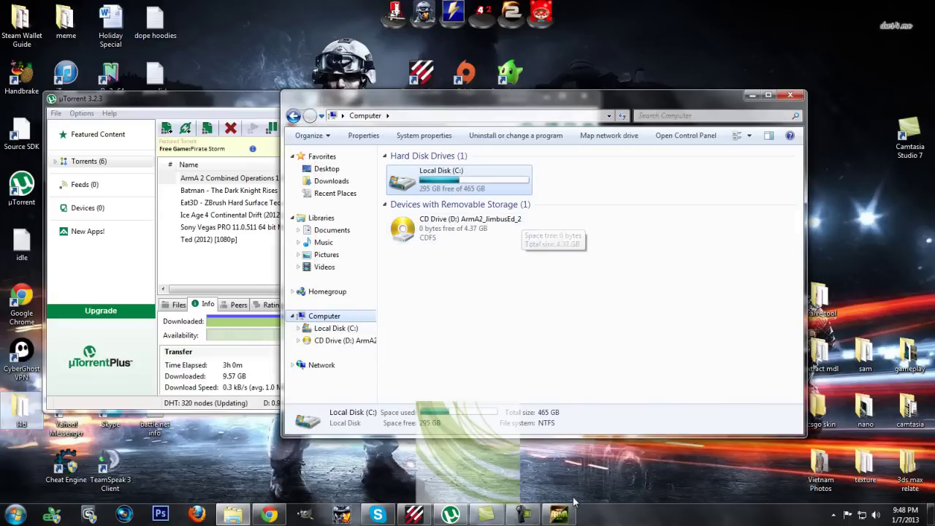
pyautogui.click(495, 309)
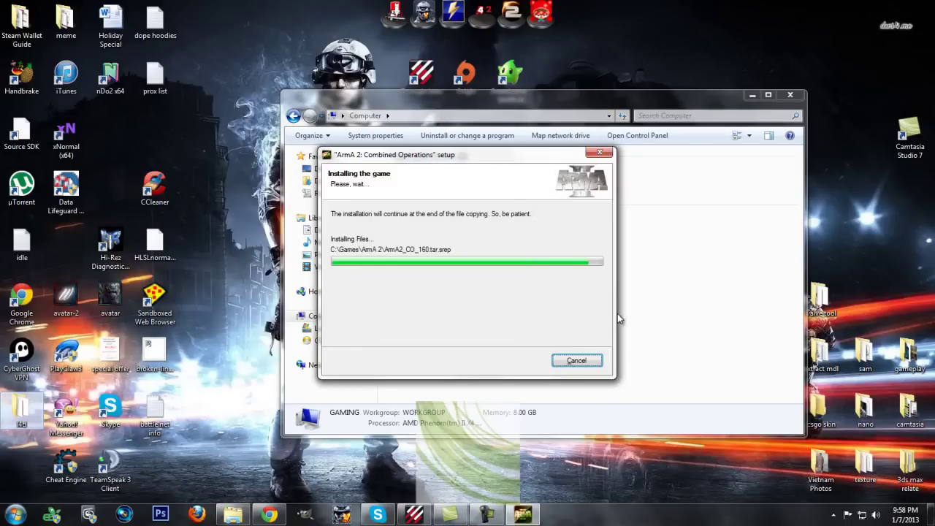
pyautogui.click(487, 513)
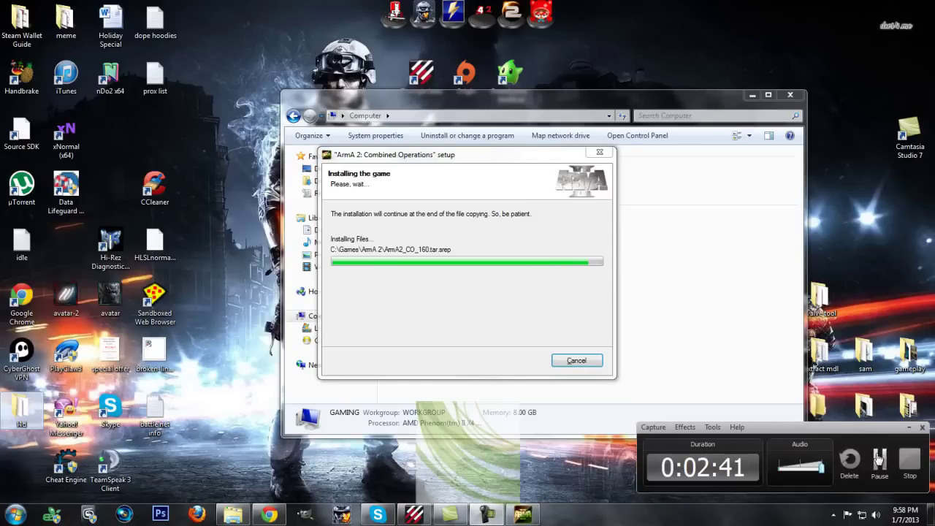
pyautogui.click(878, 458)
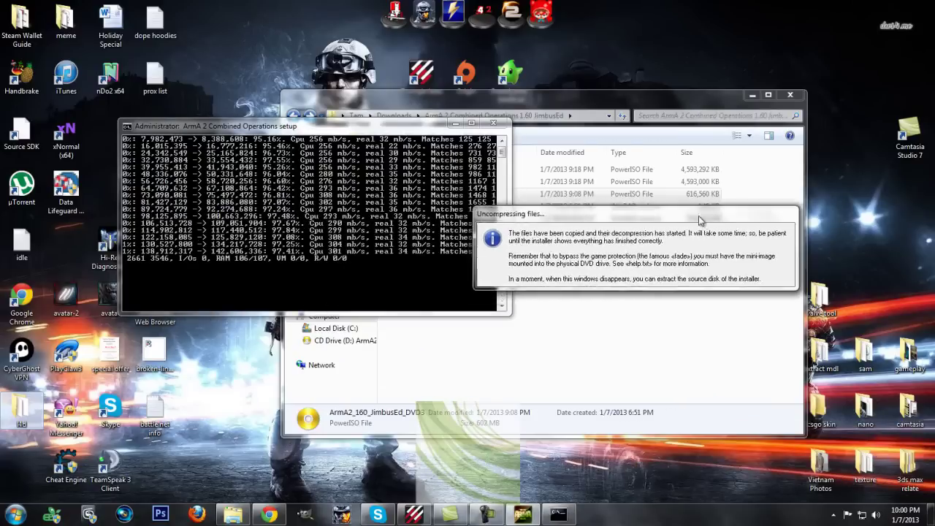
pyautogui.moveTo(698, 215); pyautogui.dragTo(750, 211)
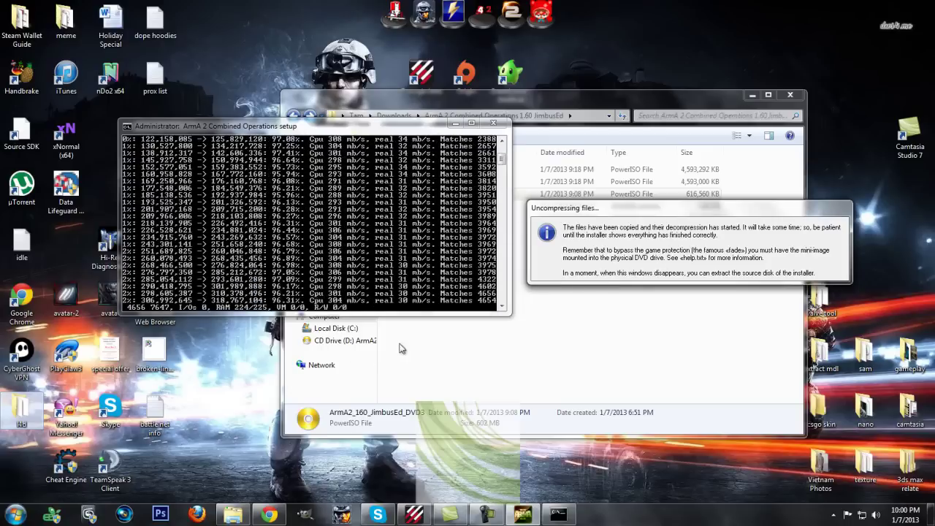
# - Switch to Chrome and read the NicoBlog DayZ guide's passage on the black extraction screen and the completion message to wait for
pyautogui.click(269, 515)
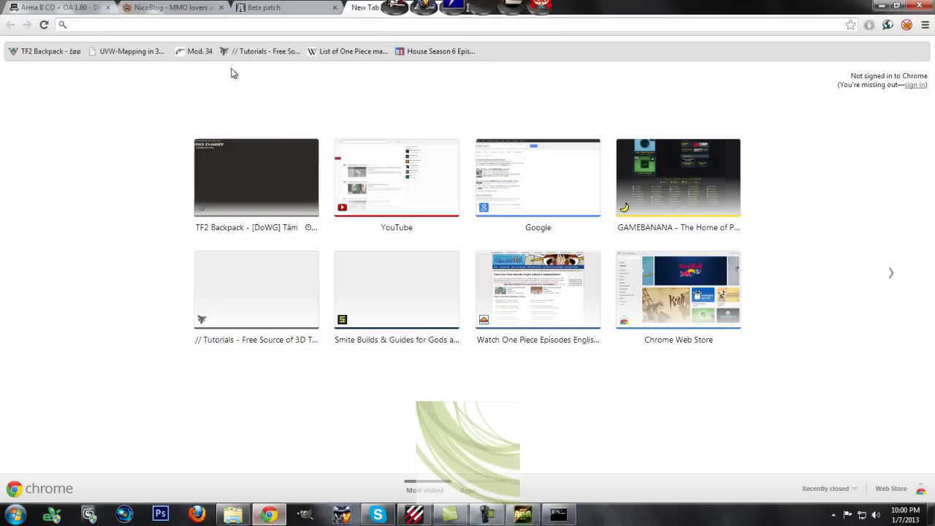
pyautogui.click(174, 9)
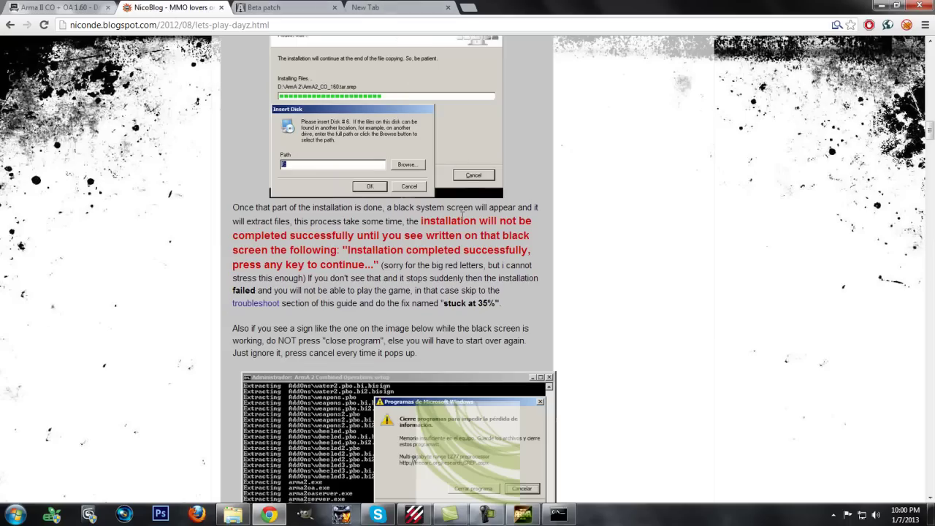
pyautogui.moveTo(420, 218); pyautogui.dragTo(488, 235)
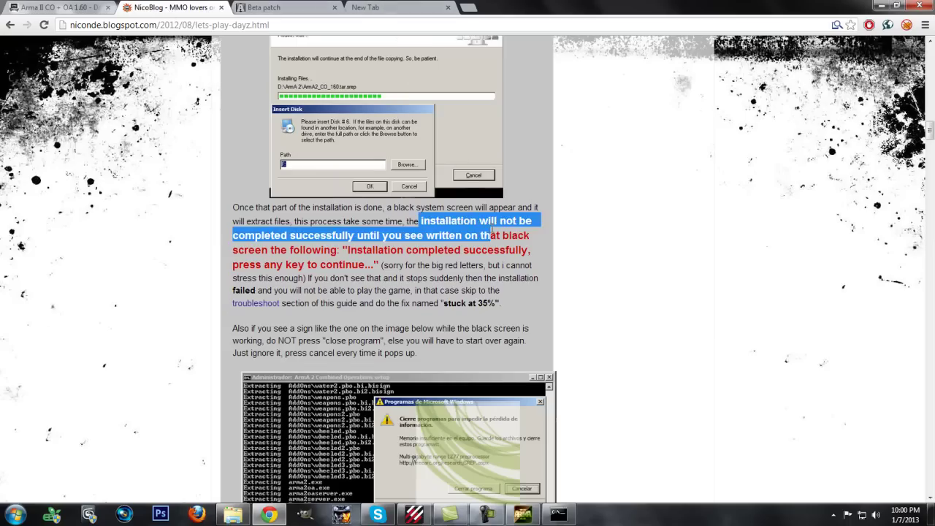
pyautogui.click(290, 218)
pyautogui.moveTo(245, 207); pyautogui.dragTo(550, 220)
pyautogui.moveTo(310, 220); pyautogui.dragTo(531, 265)
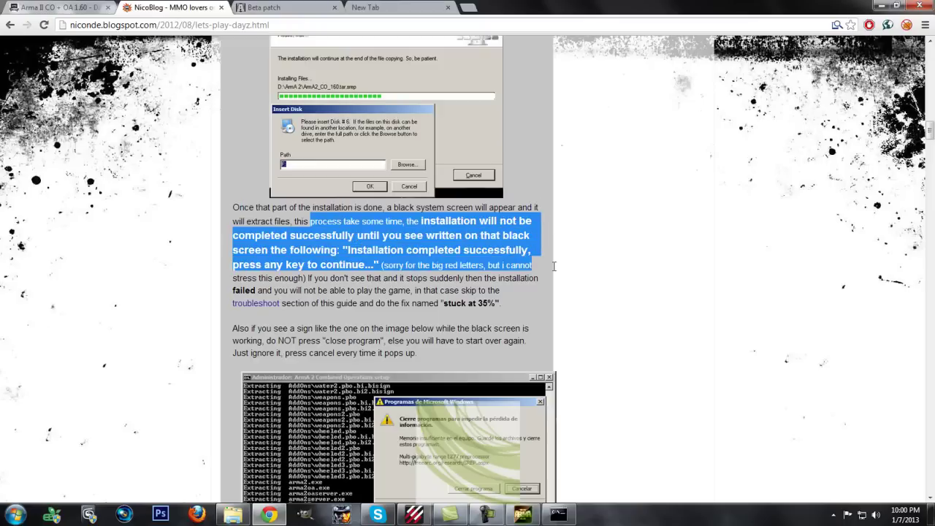
pyautogui.click(350, 254)
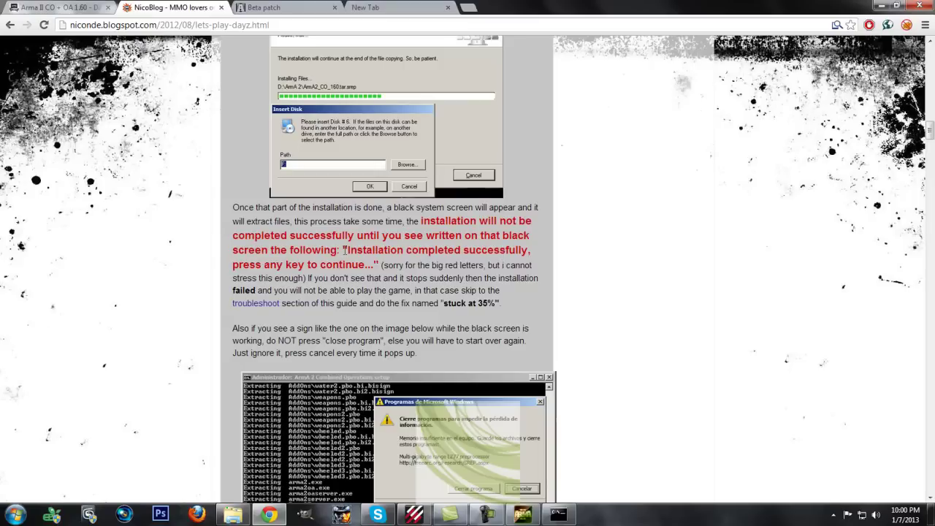
pyautogui.moveTo(344, 250); pyautogui.dragTo(530, 254)
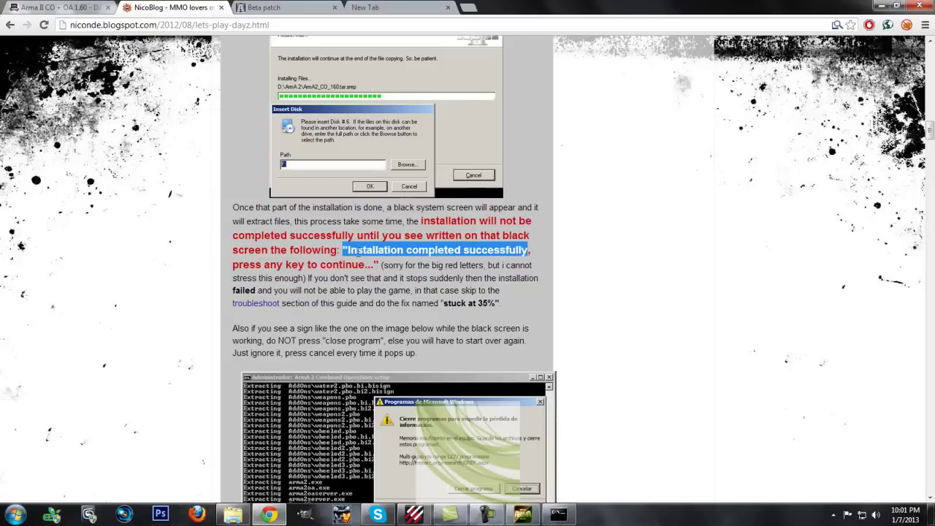
pyautogui.moveTo(378, 265)
pyautogui.mouseDown()
pyautogui.moveTo(289, 235)
pyautogui.moveTo(378, 265)
pyautogui.mouseUp()
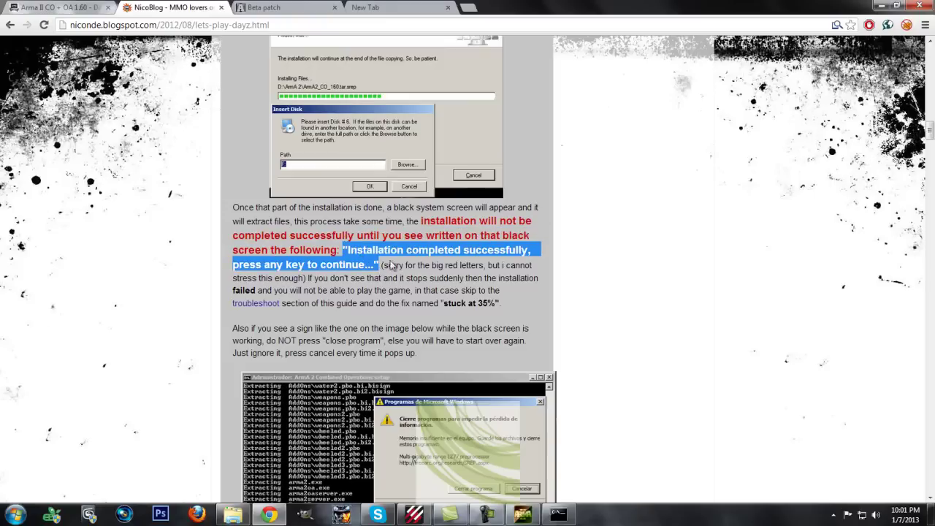
pyautogui.click(437, 273)
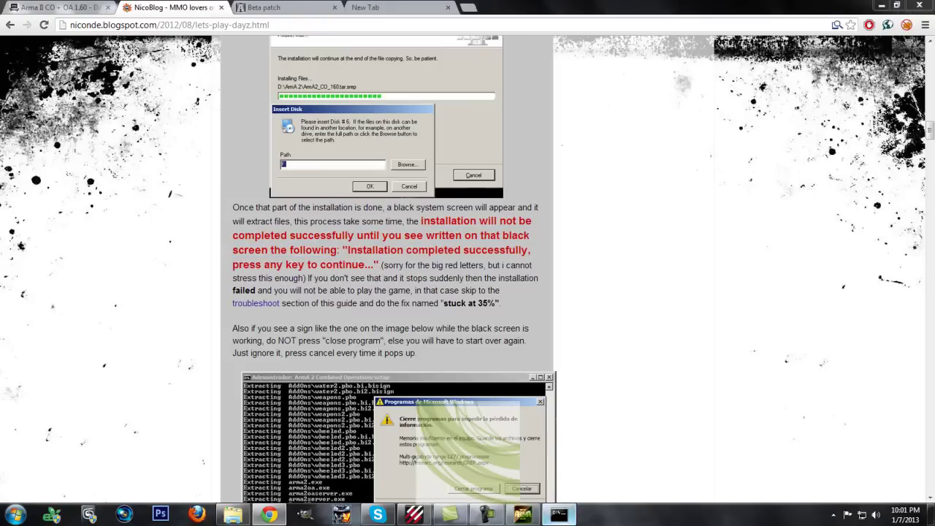
# - Return to the ArmA 2 Combined Operations setup console and close it once the installation has completed
pyautogui.click(558, 514)
pyautogui.moveTo(395, 29)
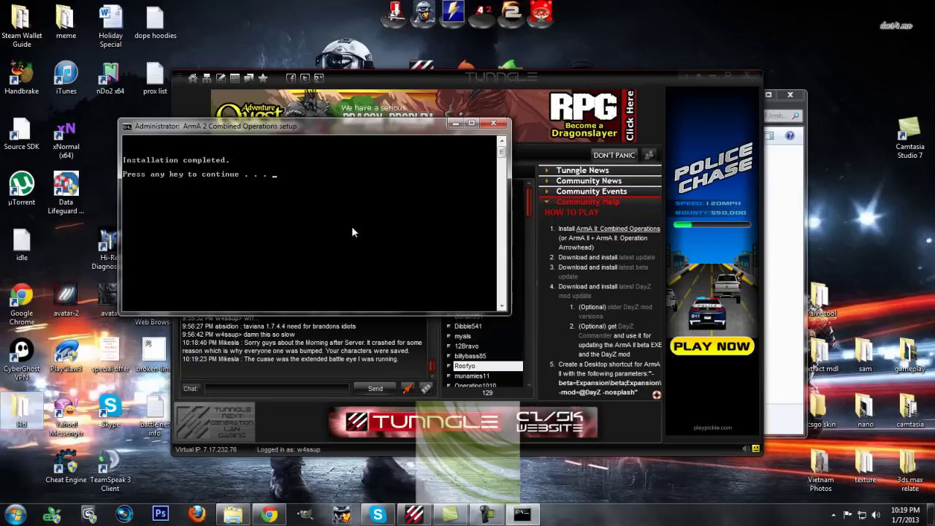
pyautogui.press('Return')
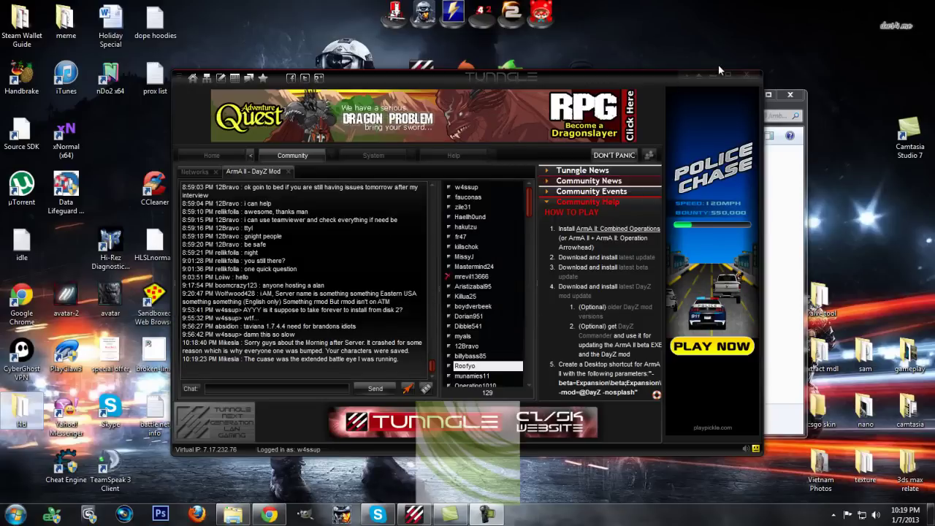
pyautogui.click(501, 518)
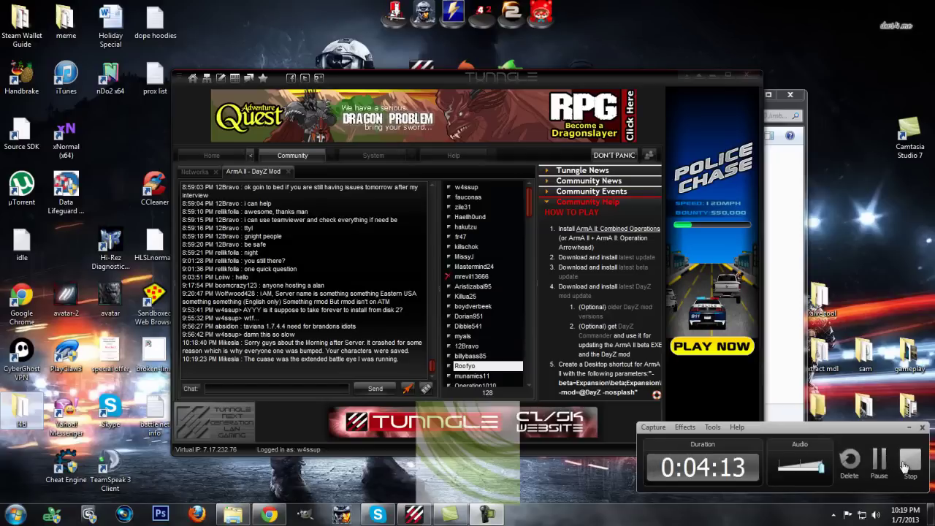
pyautogui.click(904, 466)
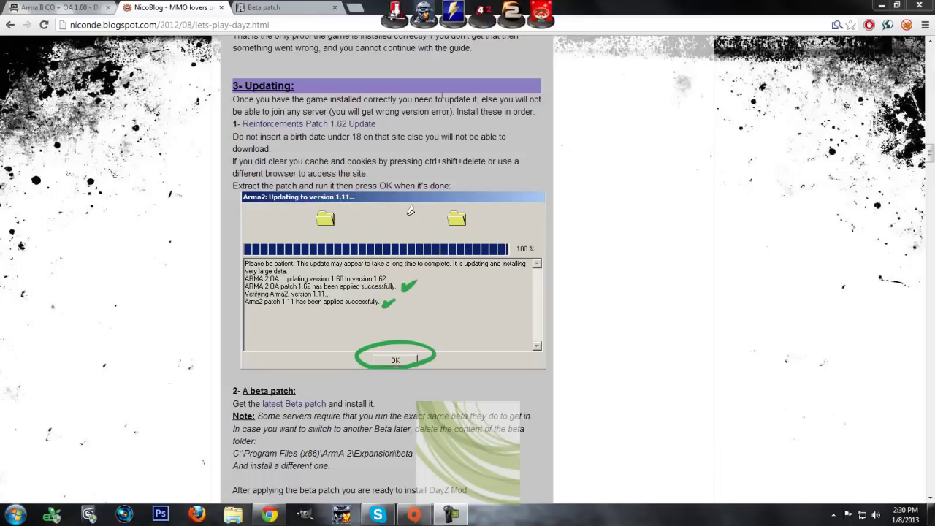
# - Open the Reinforcements Patch 1.62 Update link from the guide's Updating section and review the page's download mirrors
pyautogui.scroll(1, 430, 73)
pyautogui.moveTo(307, 143); pyautogui.dragTo(233, 140)
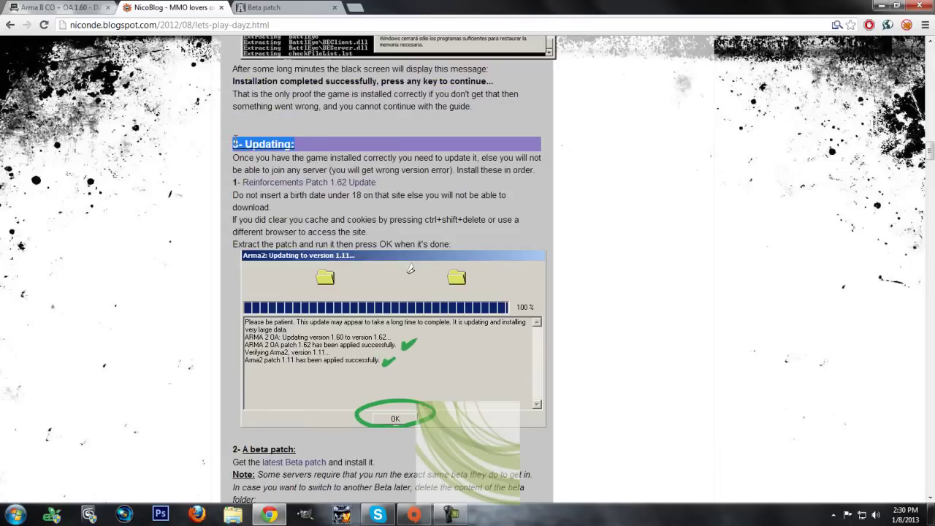
pyautogui.middleClick(345, 182)
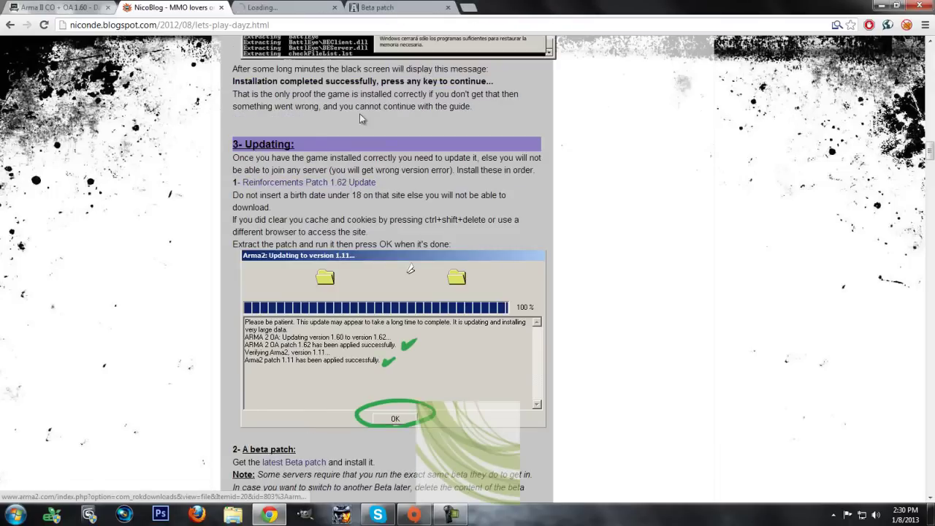
pyautogui.click(300, 13)
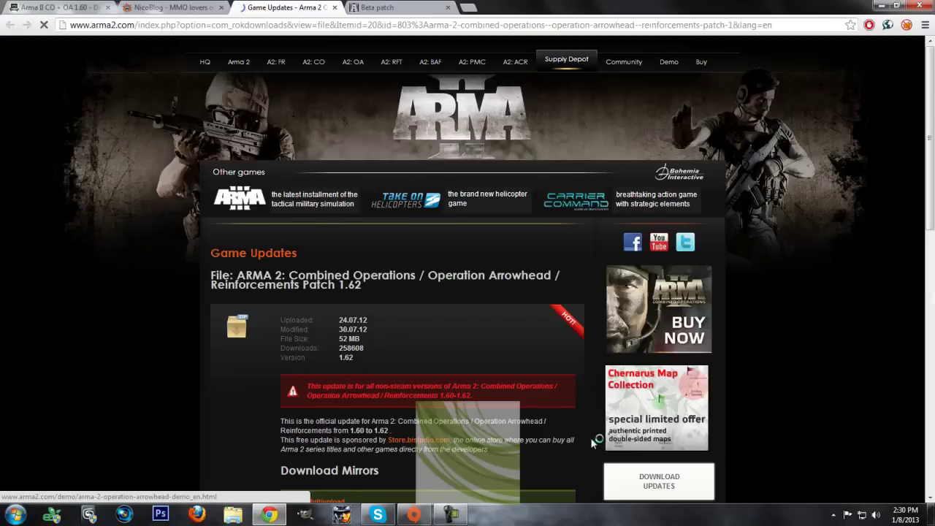
pyautogui.scroll(-2, 363, 387)
pyautogui.scroll(-2, 363, 387)
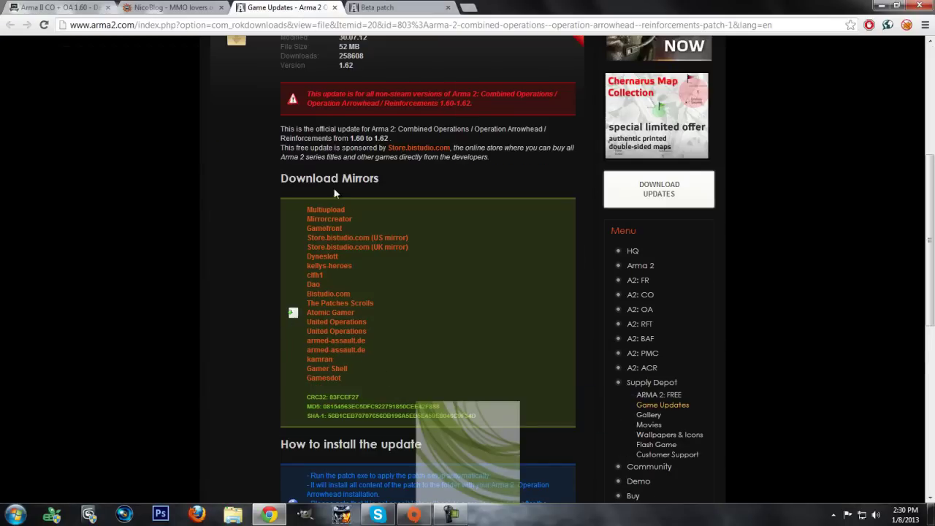
pyautogui.scroll(-2, 336, 298)
pyautogui.scroll(2, 307, 138)
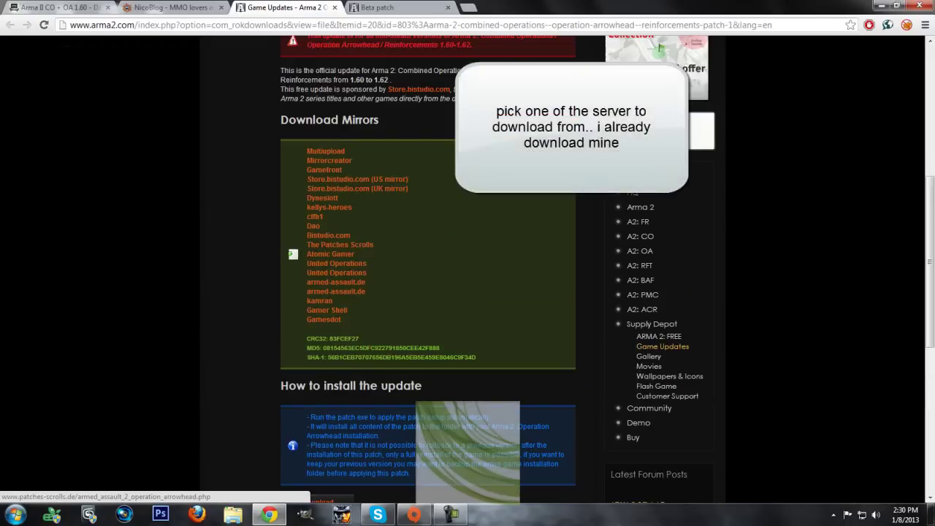
# - Close the patch page, open ARMA2OACORFT_Update_162.zip from Chrome's download history, and extract ARMA2OA_Update_162.exe to the desktop
pyautogui.click(334, 8)
pyautogui.hotkey('ctrl', 'j')
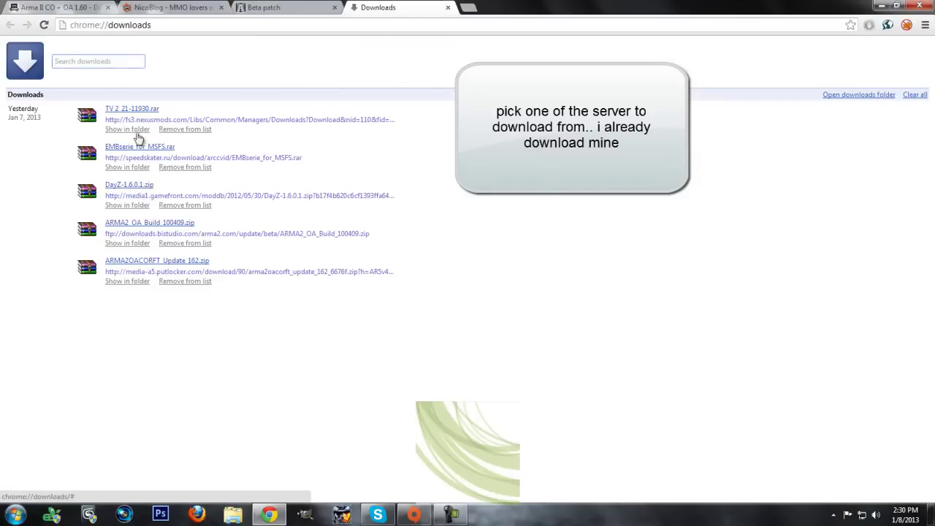
pyautogui.click(151, 264)
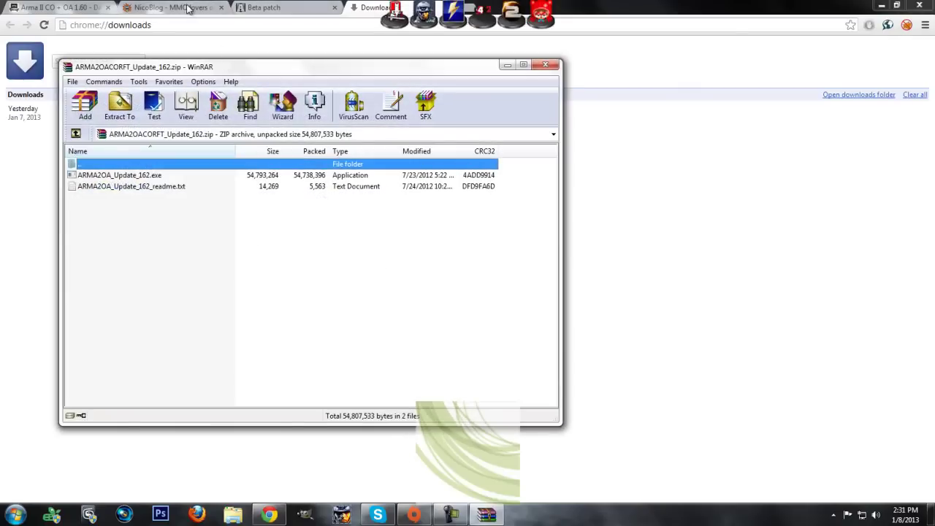
pyautogui.click(919, 5)
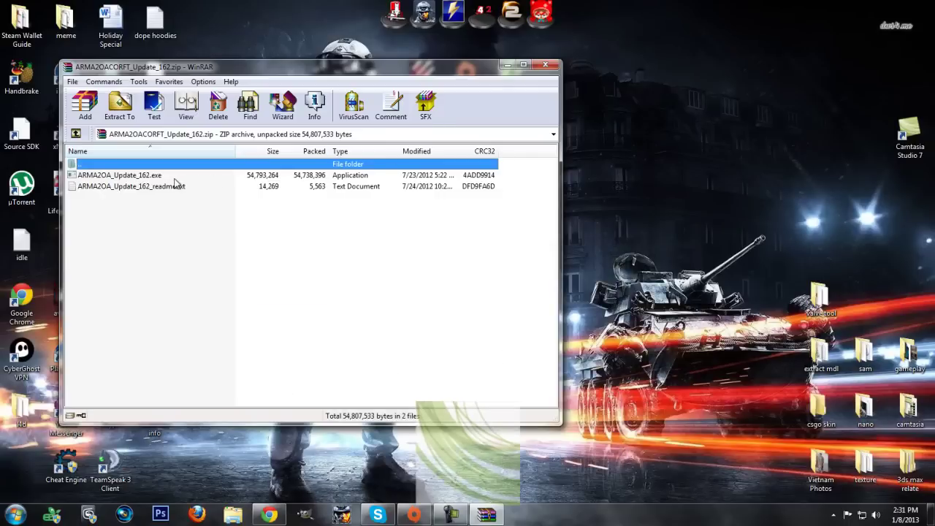
pyautogui.doubleClick(174, 177)
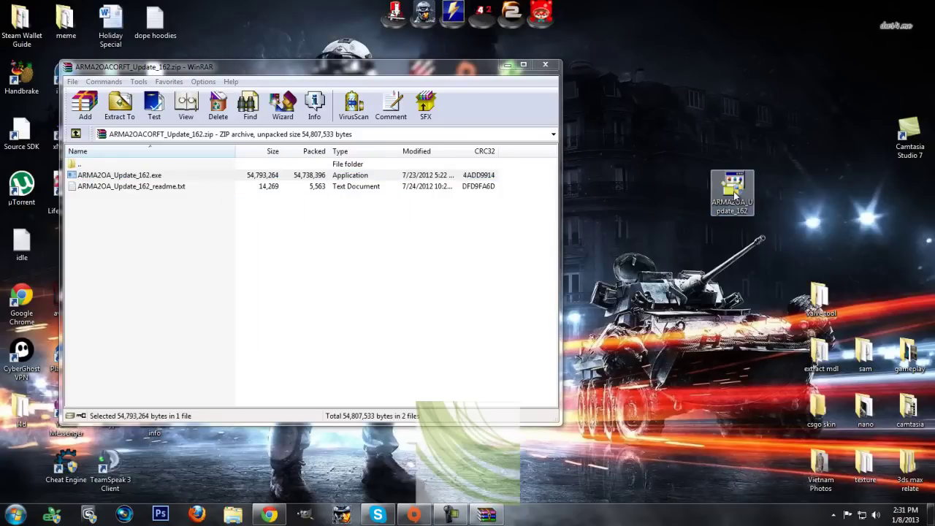
# - Run ARMA2OA_Update_162 from the desktop, agree to continue with the patch, and bring its progress window to the front
pyautogui.doubleClick(734, 195)
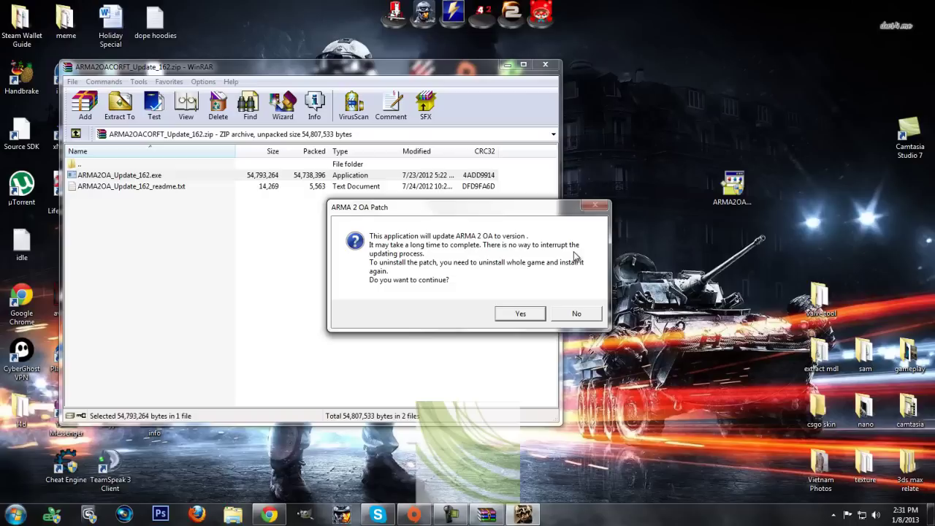
pyautogui.click(517, 314)
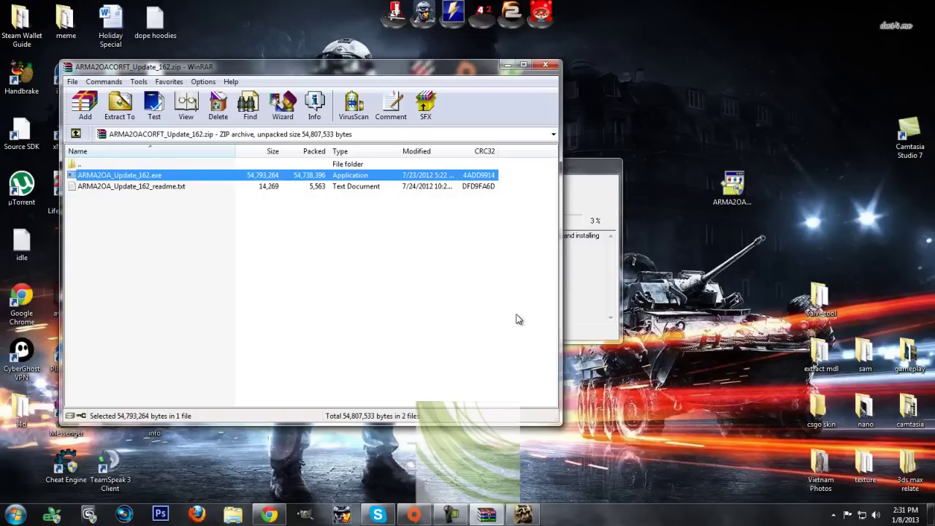
pyautogui.click(573, 197)
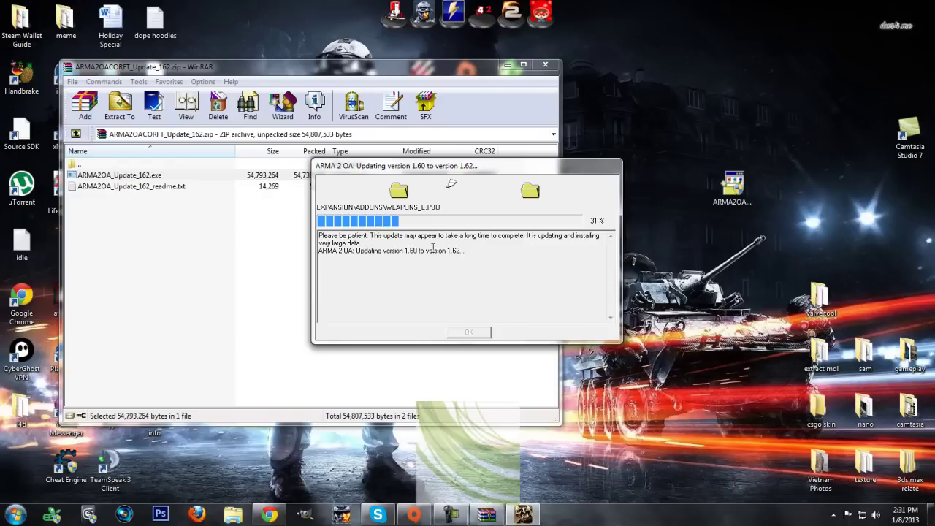
# - Return to the NicoBlog guide in Chrome, look at the latest DayZ mod download page it links to, and close that page
pyautogui.click(270, 515)
pyautogui.click(143, 7)
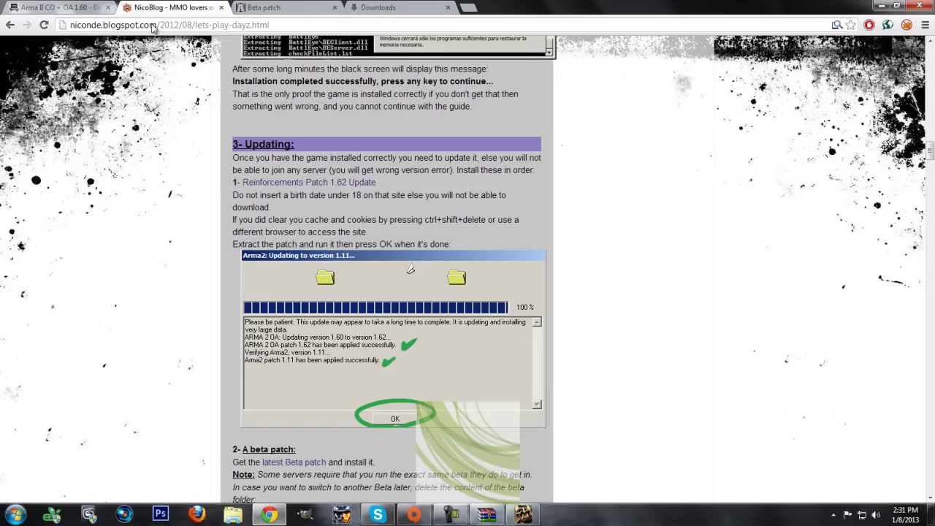
pyautogui.scroll(-1, 276, 164)
pyautogui.scroll(-3, 275, 164)
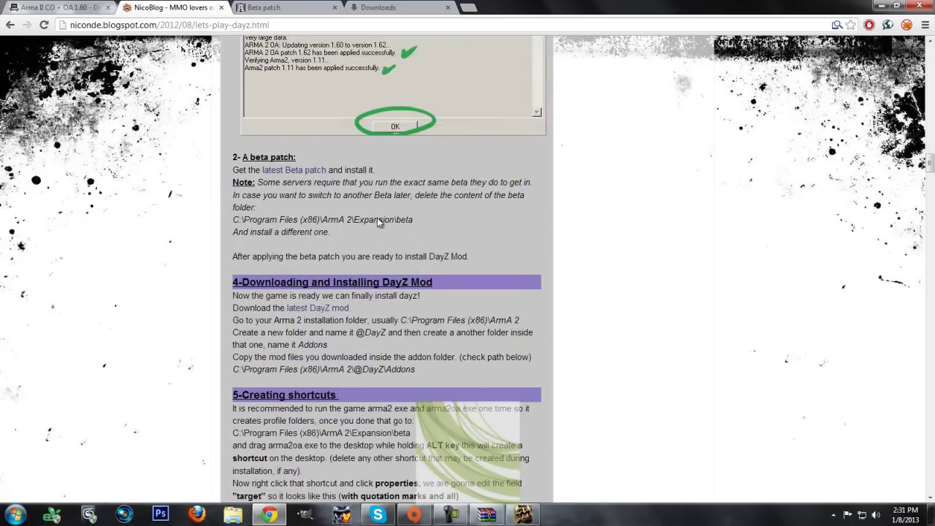
pyautogui.middleClick(317, 308)
pyautogui.click(288, 8)
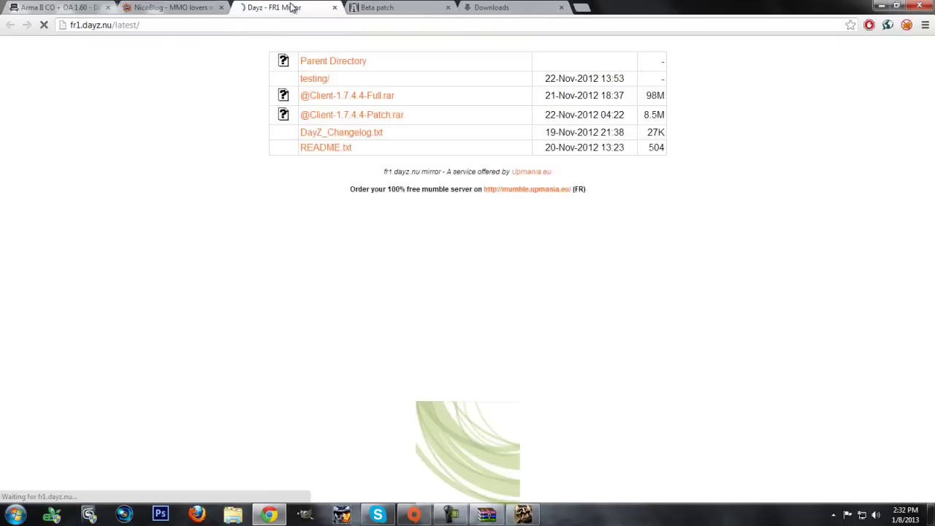
pyautogui.click(335, 8)
pyautogui.click(386, 10)
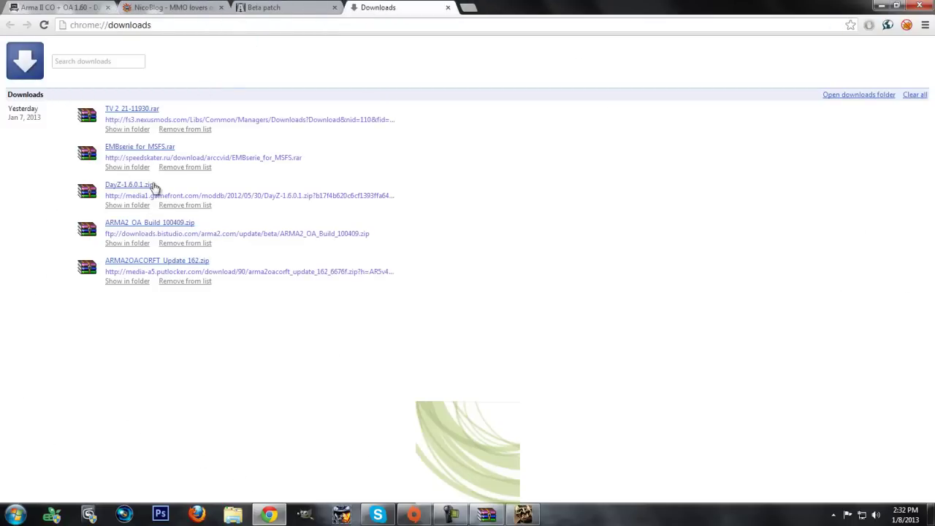
pyautogui.click(142, 185)
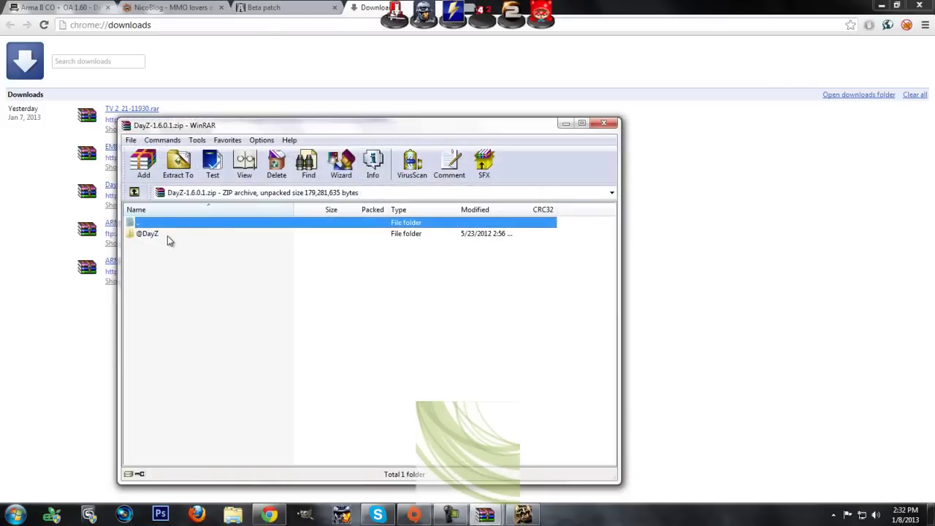
pyautogui.doubleClick(162, 237)
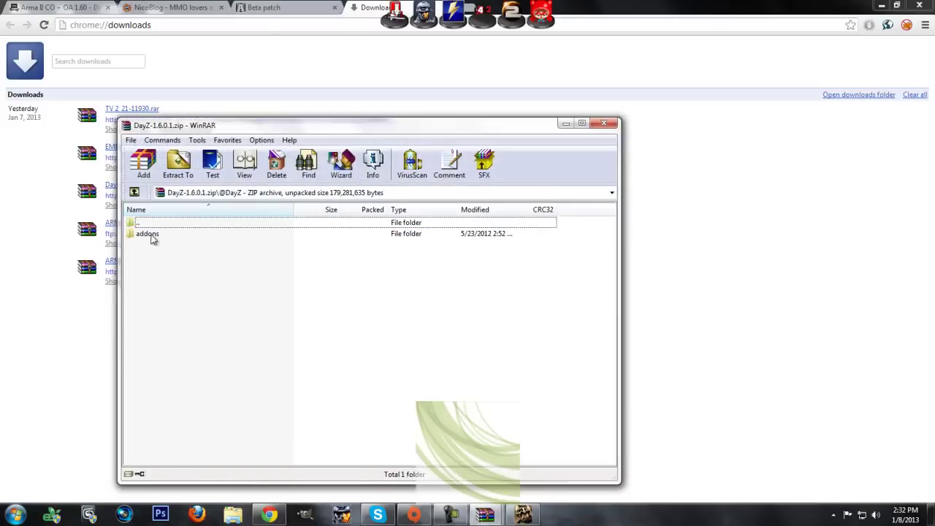
pyautogui.doubleClick(159, 236)
pyautogui.doubleClick(158, 225)
pyautogui.doubleClick(157, 225)
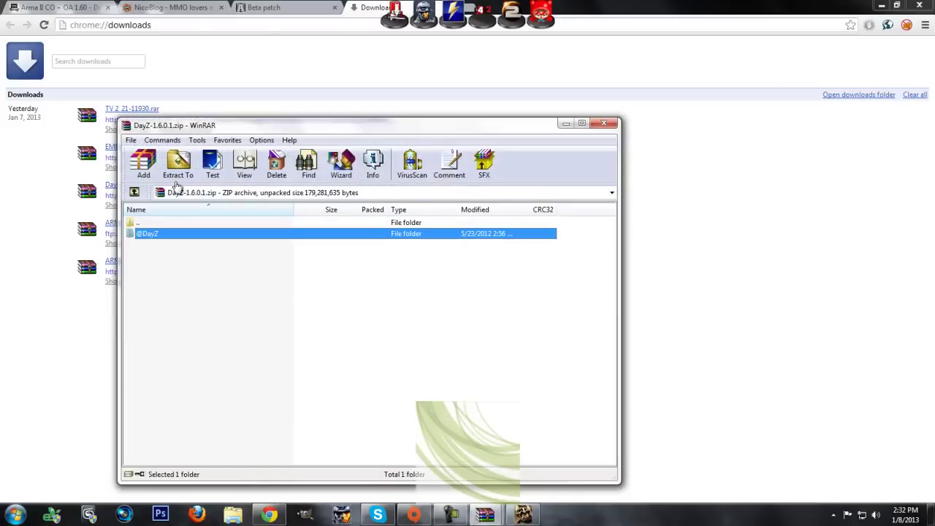
pyautogui.click(179, 8)
pyautogui.scroll(-1, 282, 290)
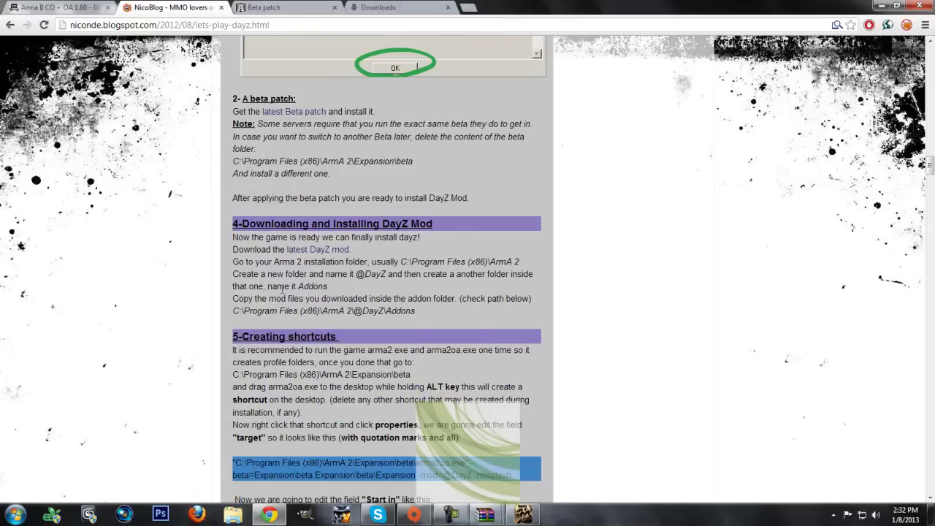
pyautogui.moveTo(247, 261); pyautogui.dragTo(533, 289)
# - Browse the computer's drives to the game's installation folder, C:\Games\ArmA 2
pyautogui.press('super')
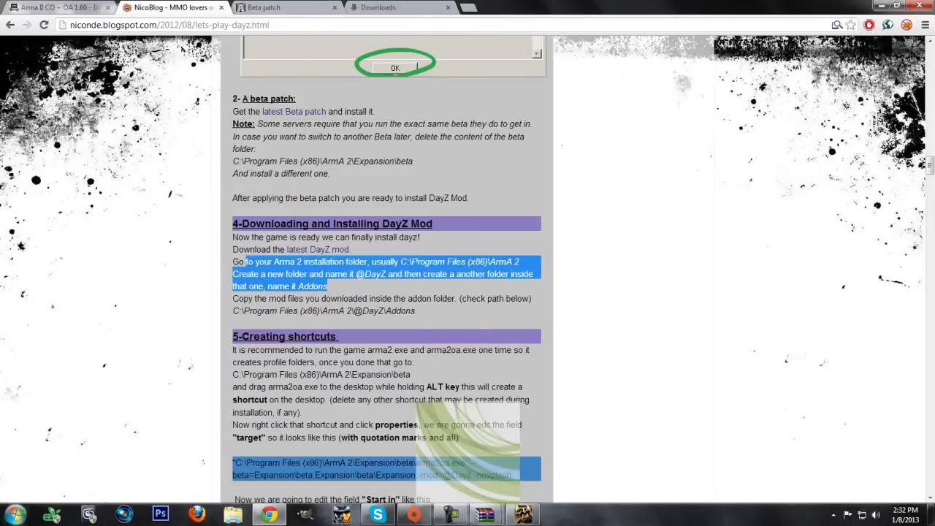
pyautogui.click(197, 334)
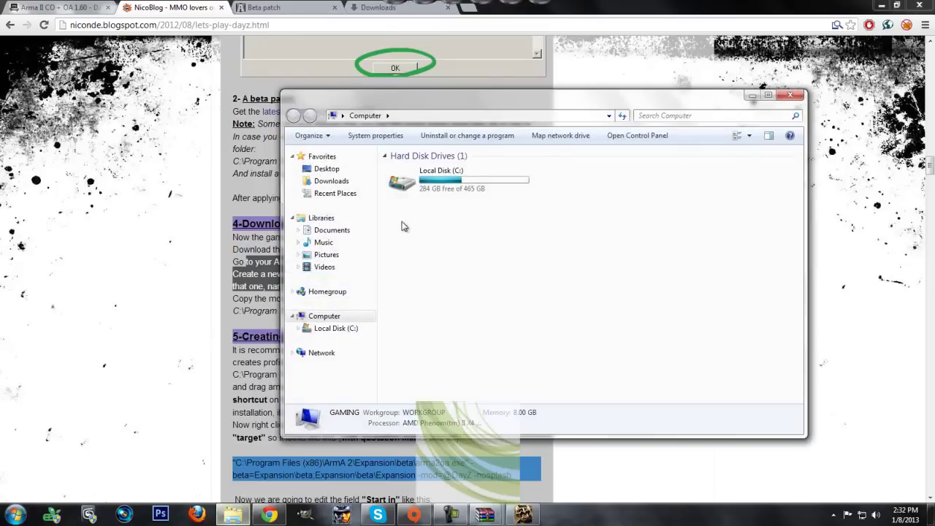
pyautogui.doubleClick(462, 175)
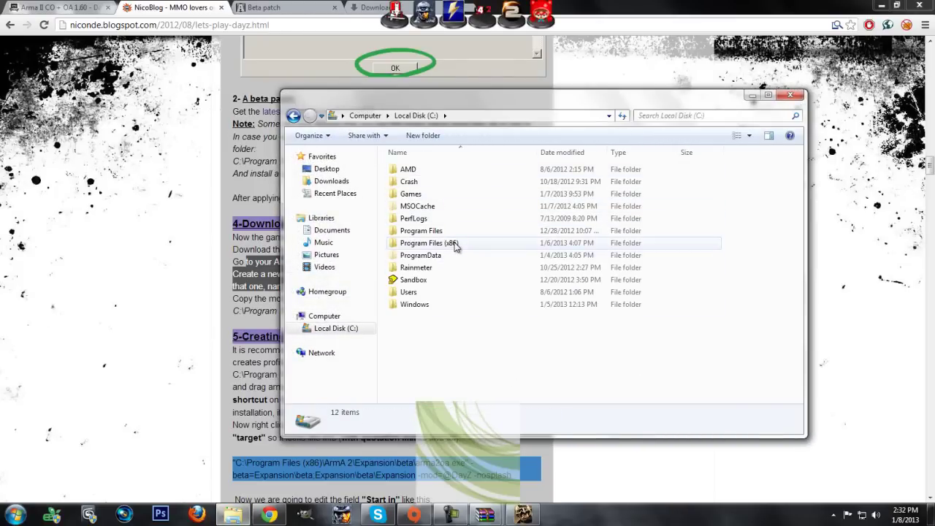
pyautogui.click(428, 195)
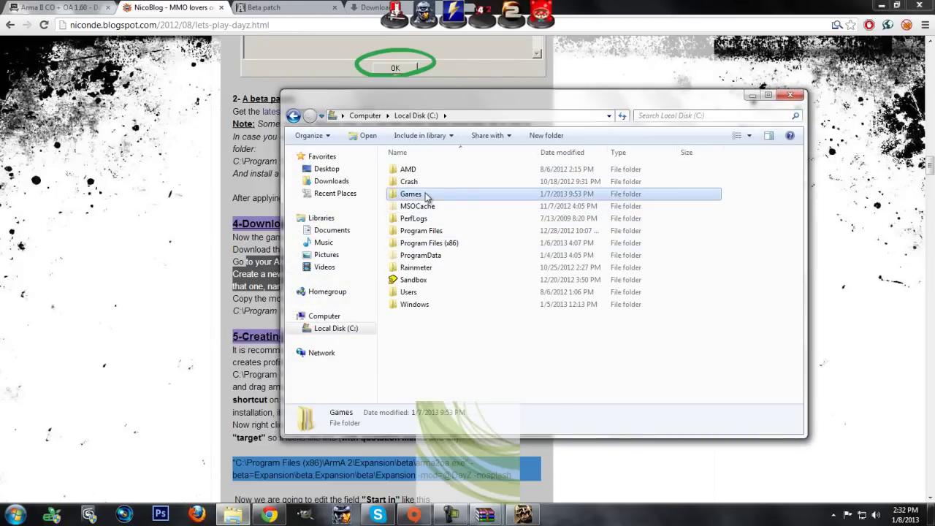
pyautogui.doubleClick(440, 194)
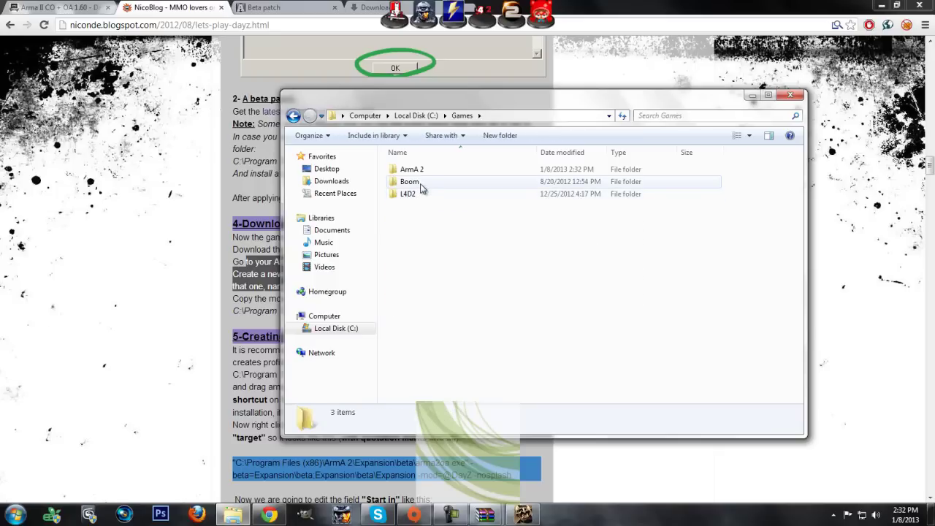
pyautogui.doubleClick(428, 173)
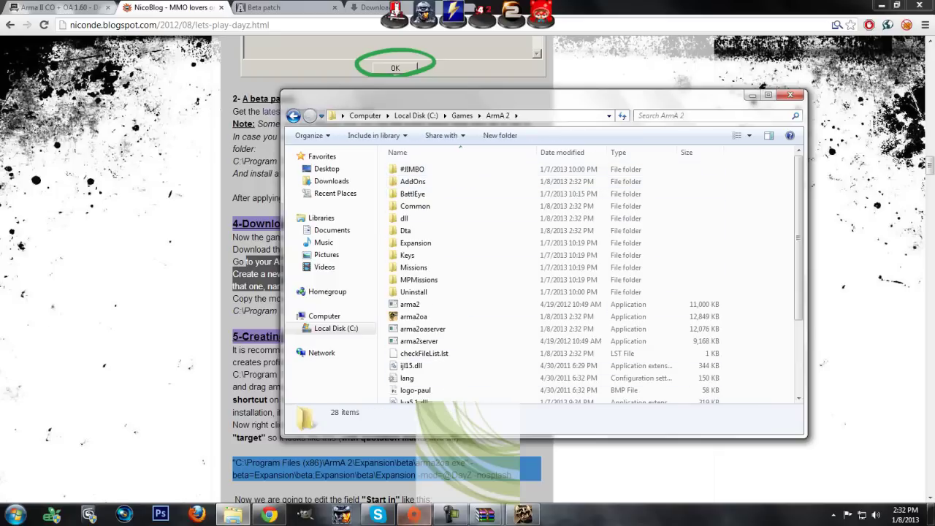
pyautogui.moveTo(485, 514)
pyautogui.click(530, 458)
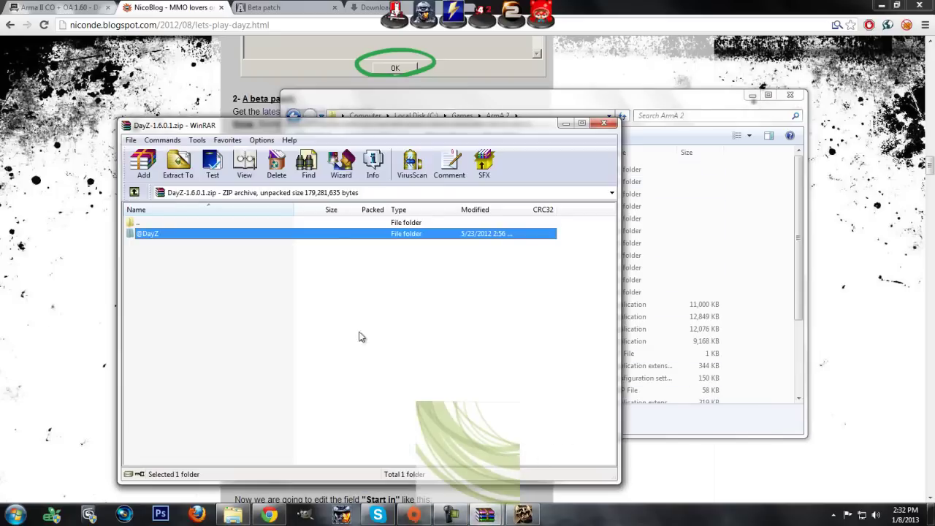
pyautogui.moveTo(266, 124); pyautogui.dragTo(790, 128)
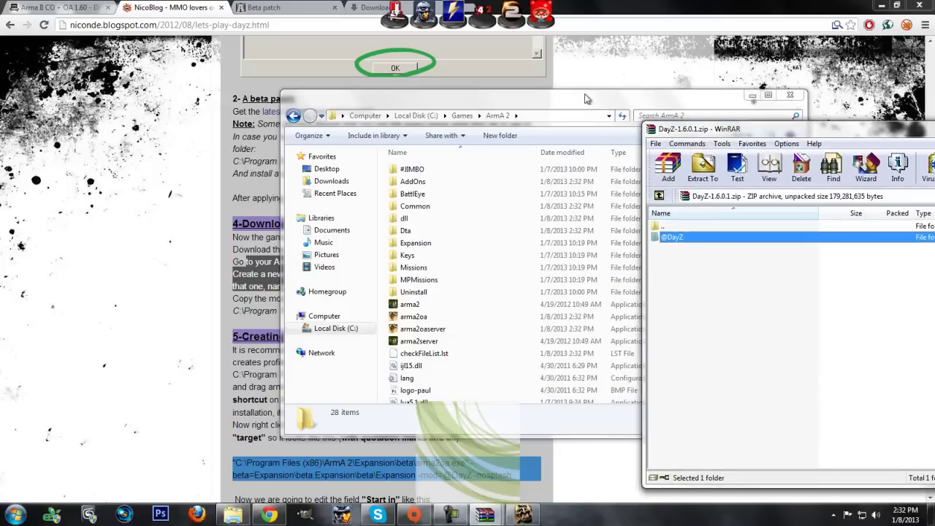
pyautogui.click(564, 104)
pyautogui.moveTo(564, 103); pyautogui.dragTo(277, 111)
pyautogui.click(697, 259)
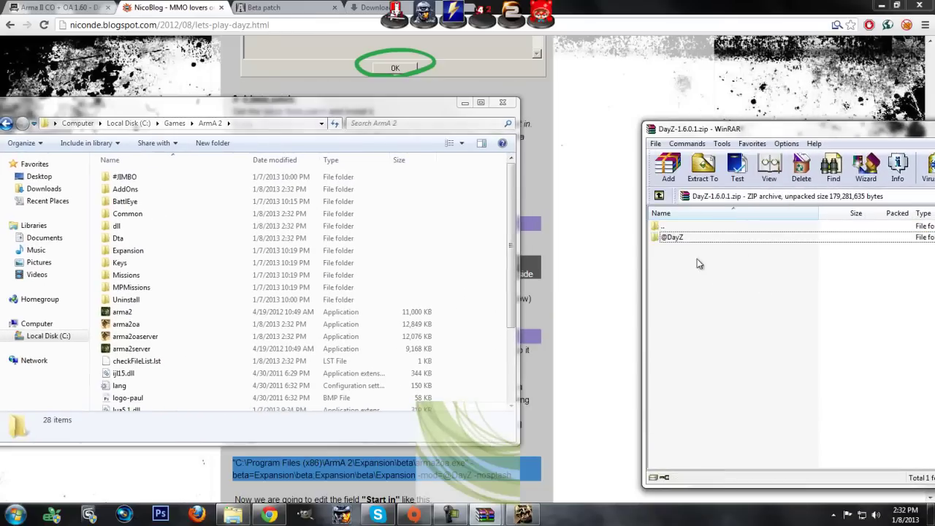
pyautogui.click(670, 237)
pyautogui.moveTo(670, 237); pyautogui.dragTo(475, 252)
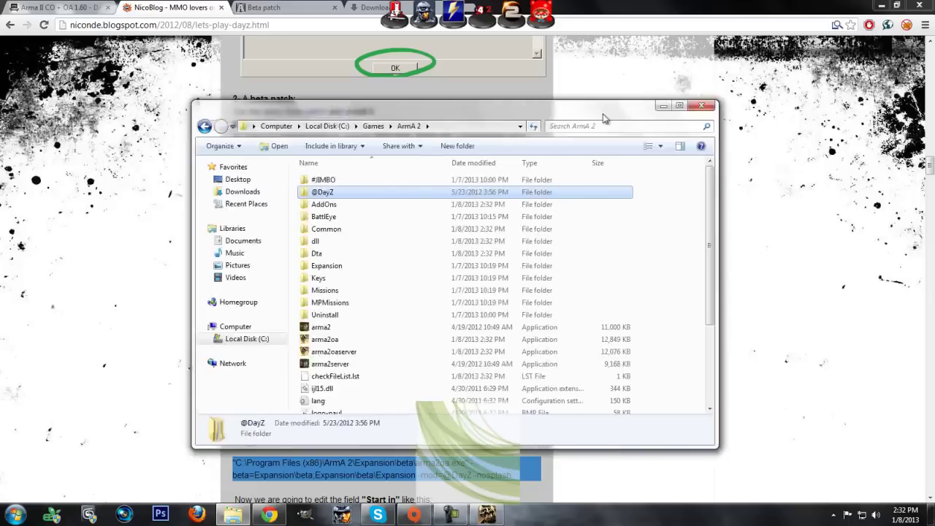
# - Move the ArmA 2 folder window aside and read the guide's line on copying the mod files into the addon folder
pyautogui.moveTo(604, 118); pyautogui.dragTo(809, 143)
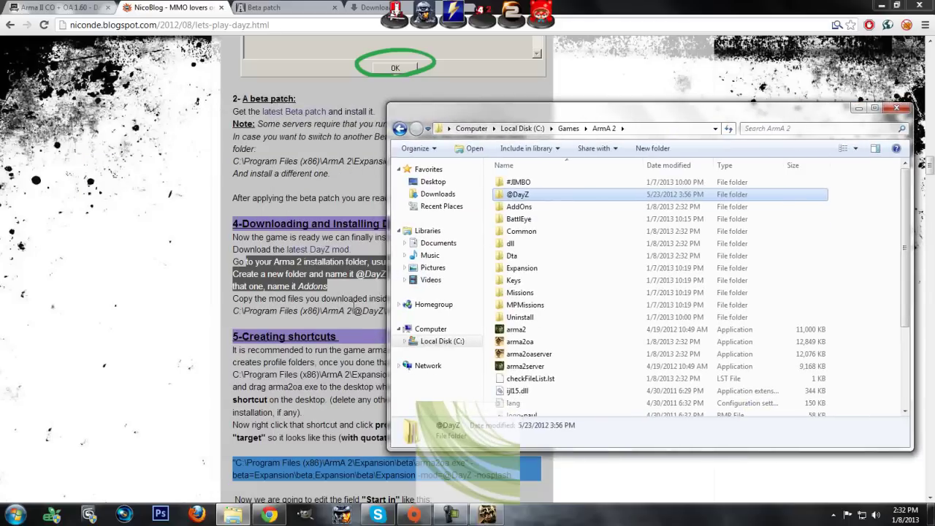
pyautogui.click(265, 286)
pyautogui.moveTo(264, 286); pyautogui.dragTo(450, 300)
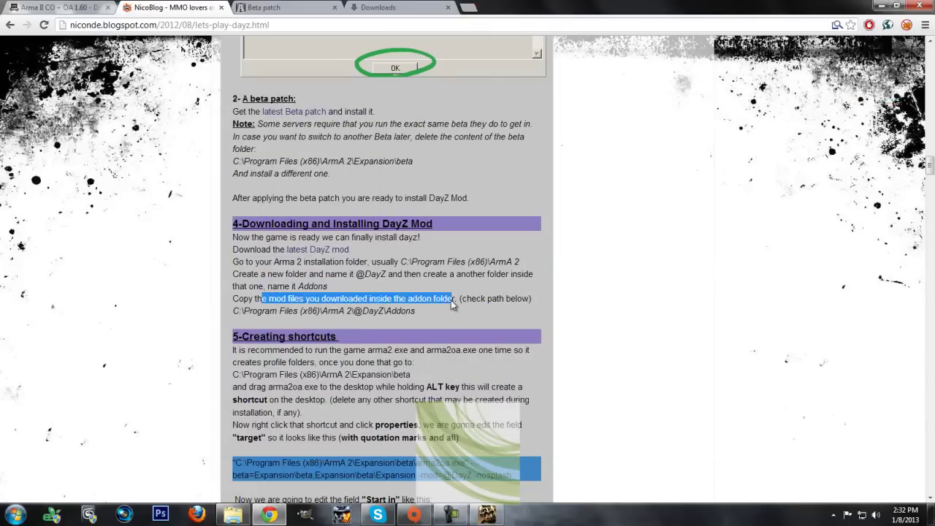
pyautogui.click(451, 300)
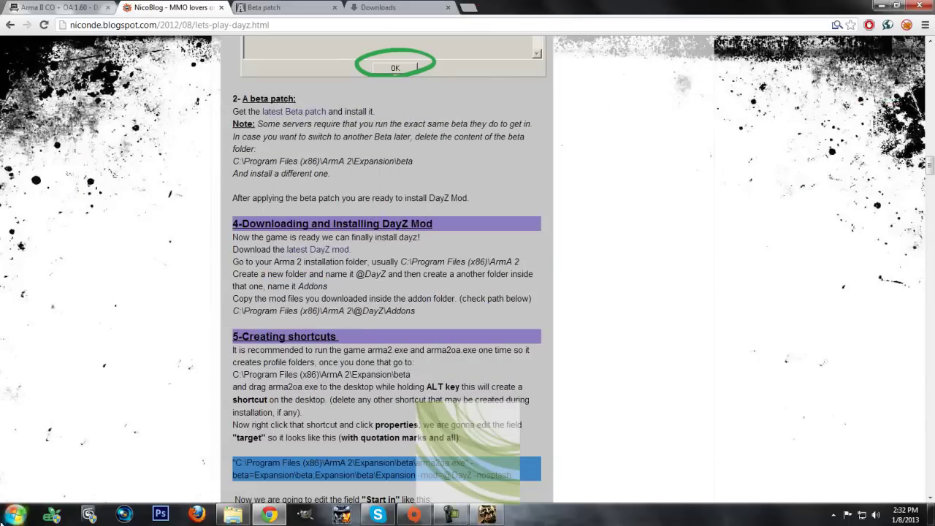
# - Close the finished Arma2 1.11 update dialog and return to the guide's section on creating shortcuts
pyautogui.click(233, 514)
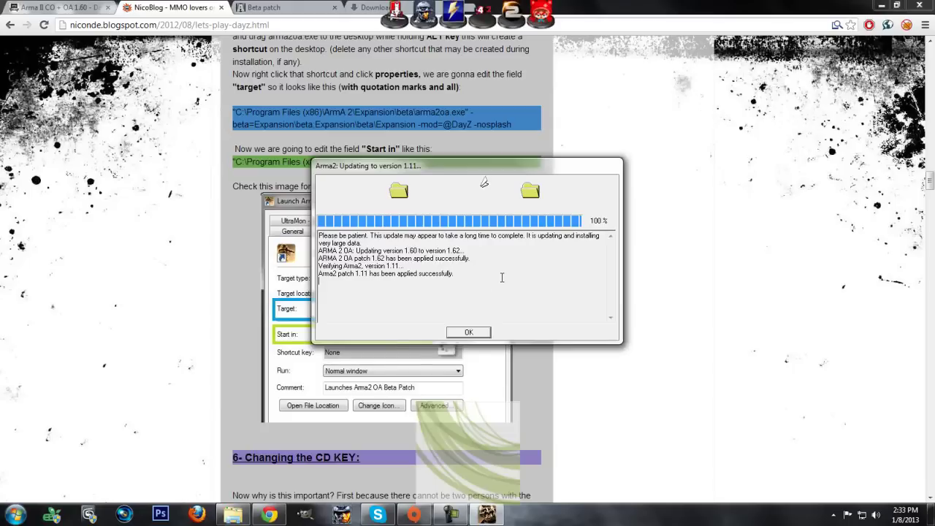
pyautogui.click(476, 333)
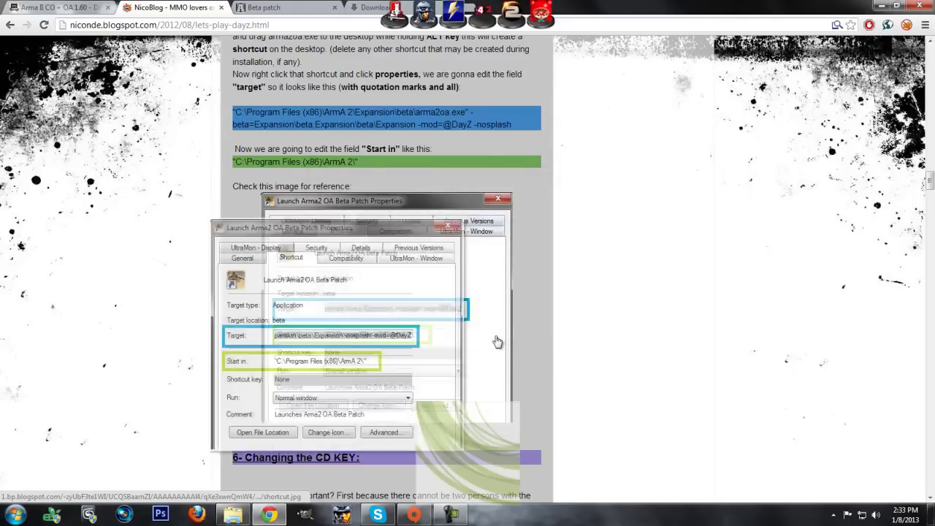
pyautogui.scroll(3, 570, 332)
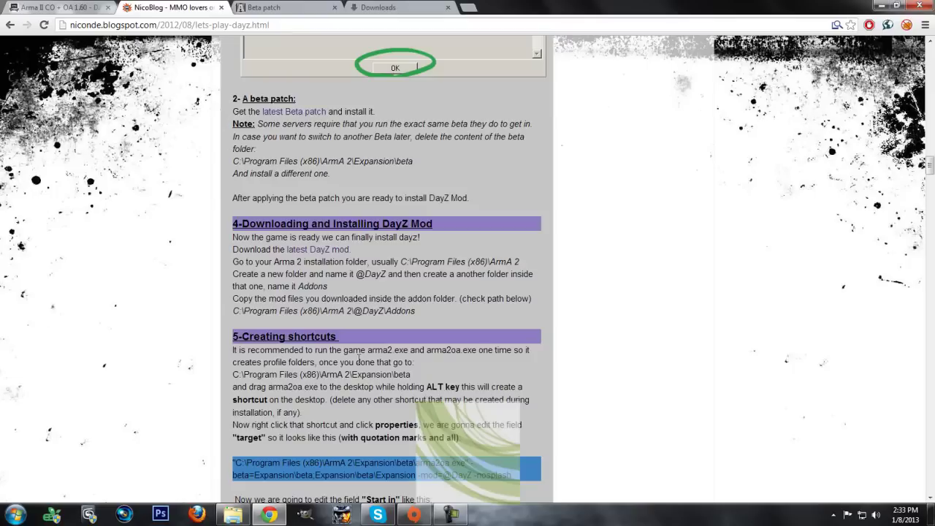
# - Read the guide's advice on running arma2.exe and arma2oa.exe once and finding the Expansion\beta folder
pyautogui.moveTo(396, 350); pyautogui.dragTo(452, 357)
pyautogui.scroll(-1, 450, 363)
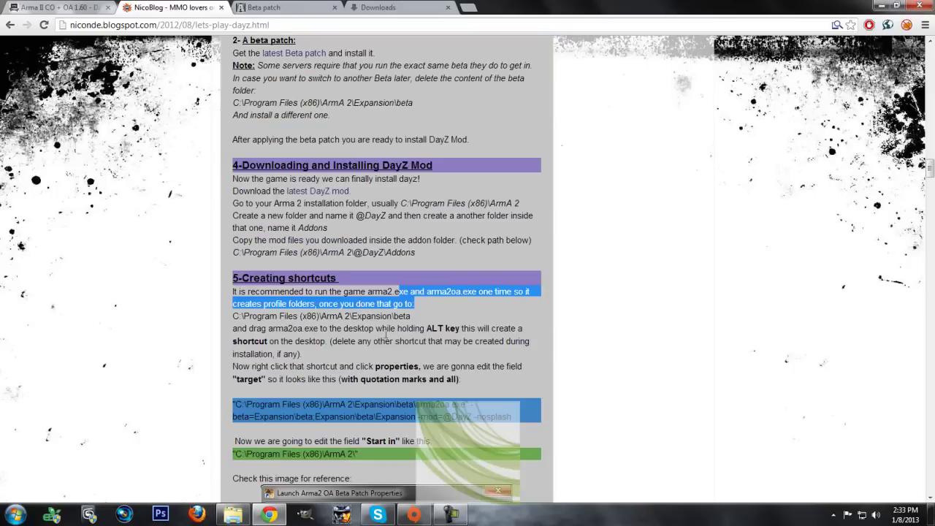
pyautogui.moveTo(338, 316); pyautogui.dragTo(412, 317)
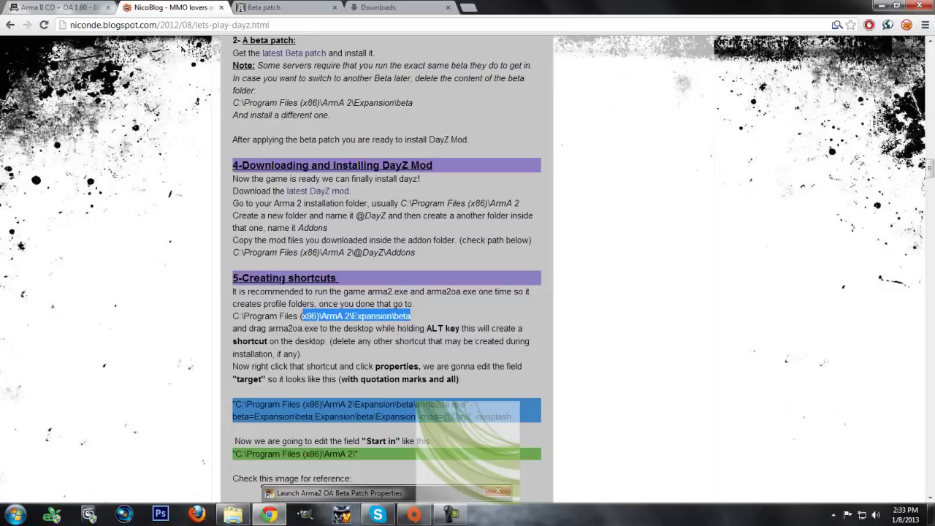
pyautogui.moveTo(280, 292); pyautogui.dragTo(525, 292)
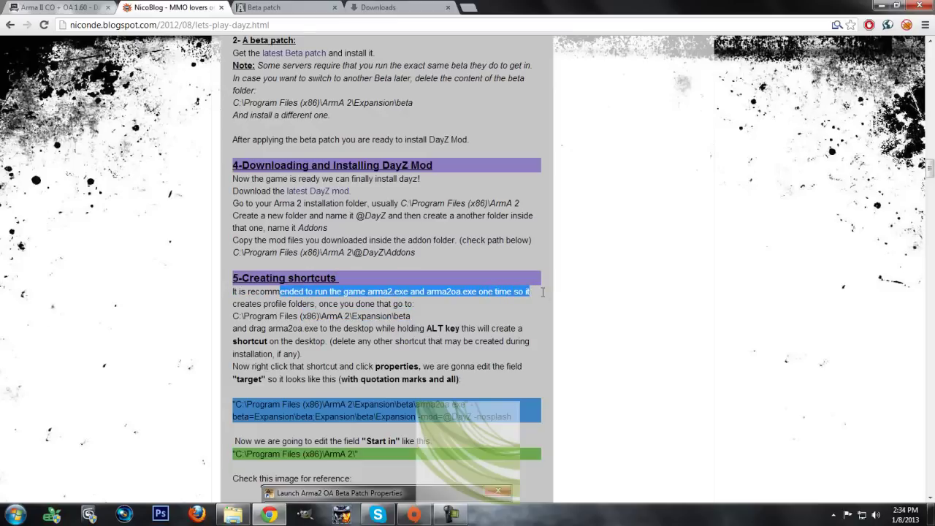
pyautogui.moveTo(323, 302); pyautogui.dragTo(320, 303)
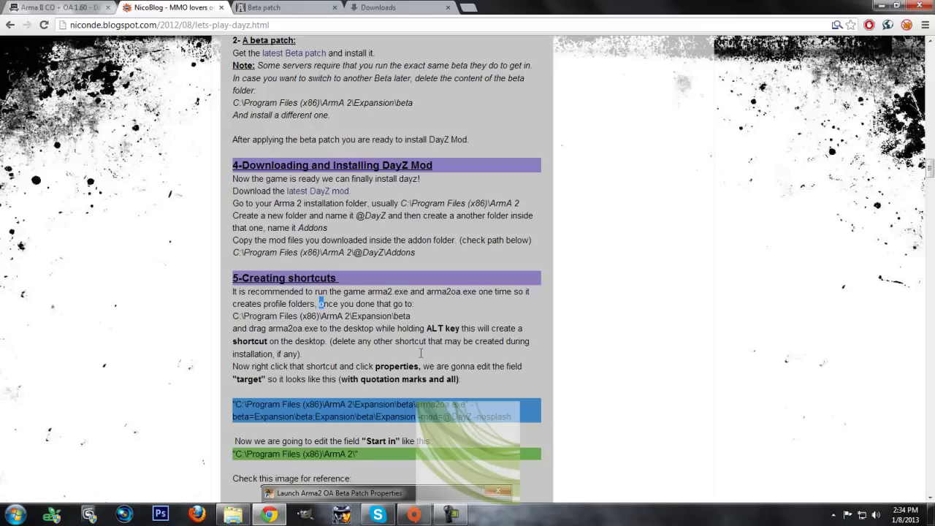
# - Bring up the ArmA 2 folder and locate the arma2oa and arma2oaserver applications
pyautogui.click(232, 517)
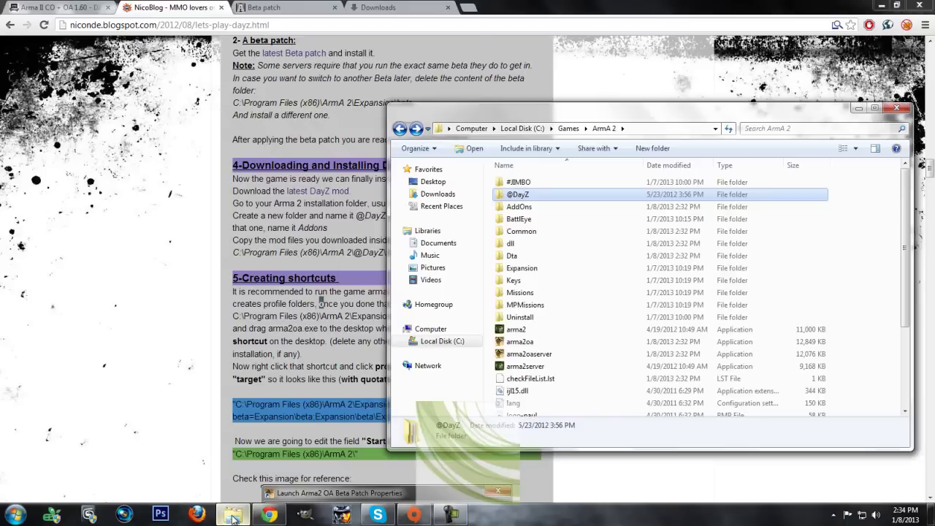
pyautogui.click(519, 341)
pyautogui.click(526, 354)
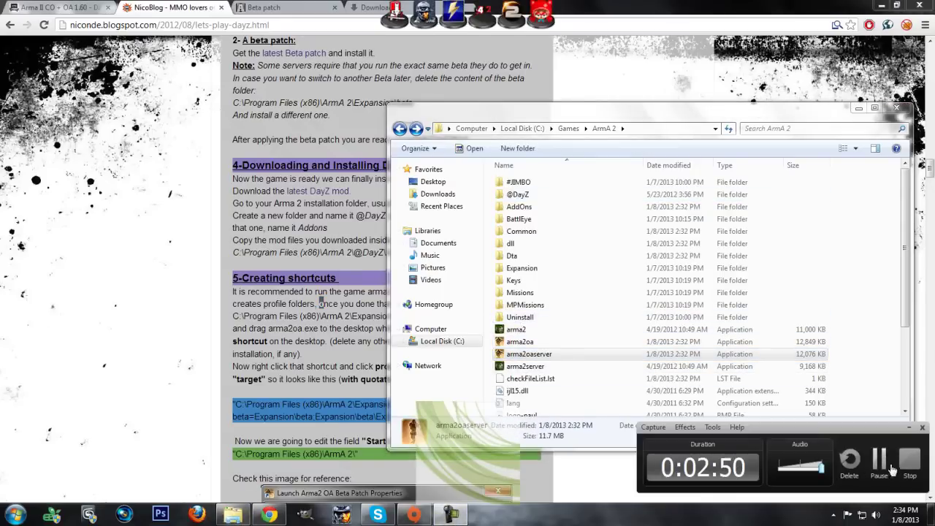
pyautogui.click(878, 458)
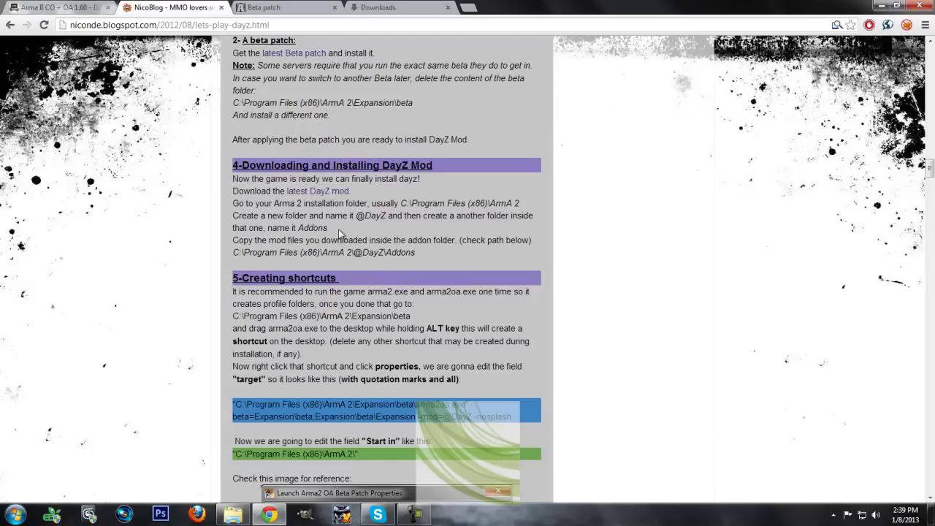
# - Read the guide's shortcut instructions, the example shortcut properties image and the section on changing the CD key
pyautogui.moveTo(250, 300); pyautogui.dragTo(392, 303)
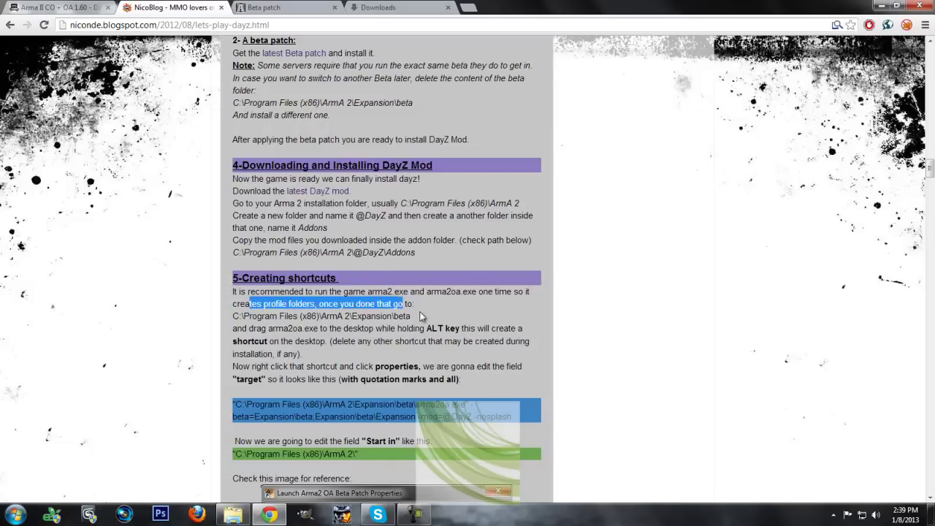
pyautogui.click(393, 303)
pyautogui.scroll(-2, 326, 314)
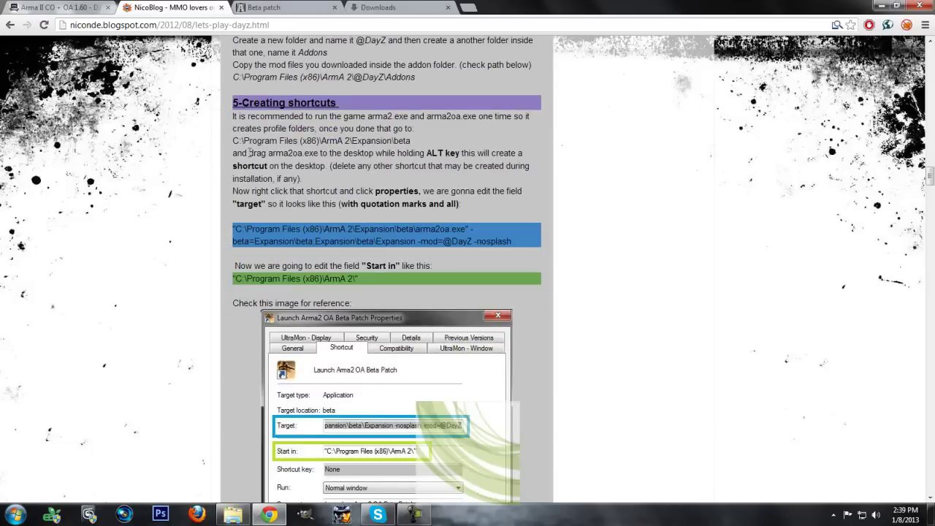
pyautogui.moveTo(406, 115); pyautogui.dragTo(493, 126)
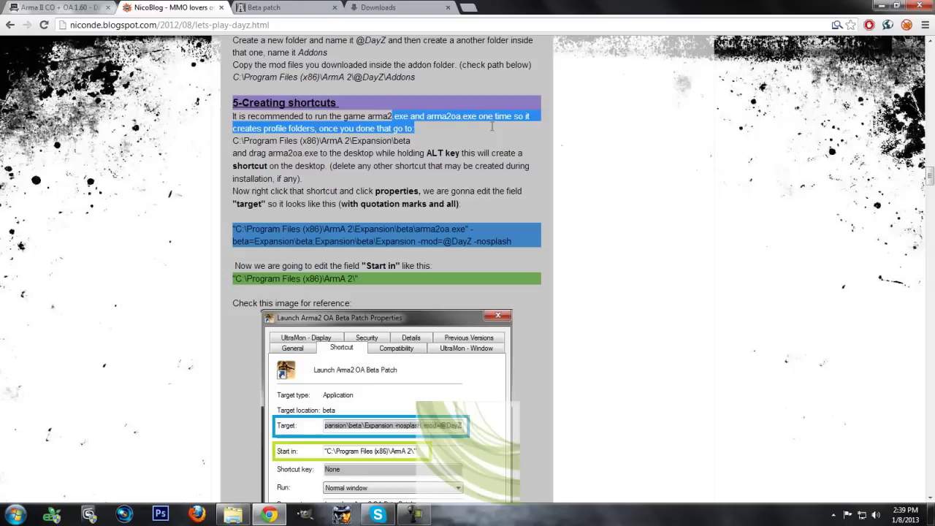
pyautogui.click(471, 165)
pyautogui.scroll(-5, 393, 201)
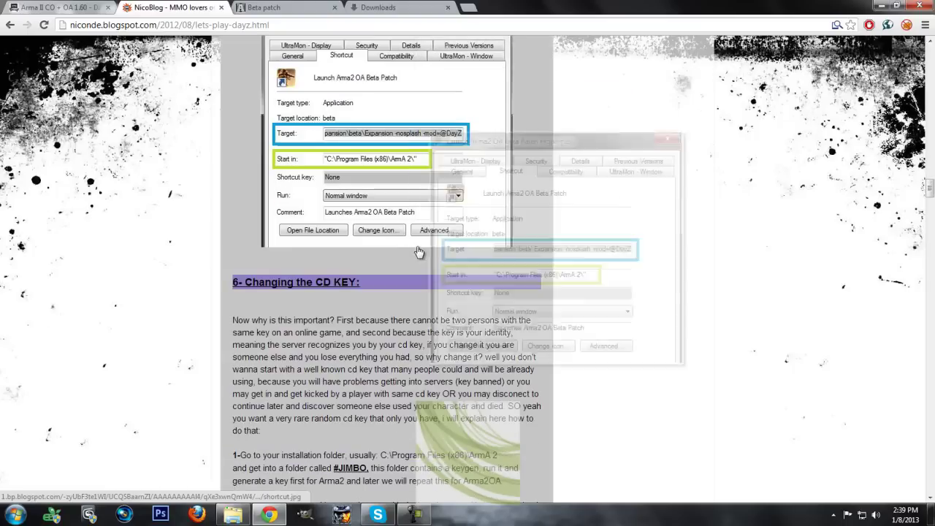
pyautogui.moveTo(281, 147); pyautogui.dragTo(513, 262)
pyautogui.click(303, 293)
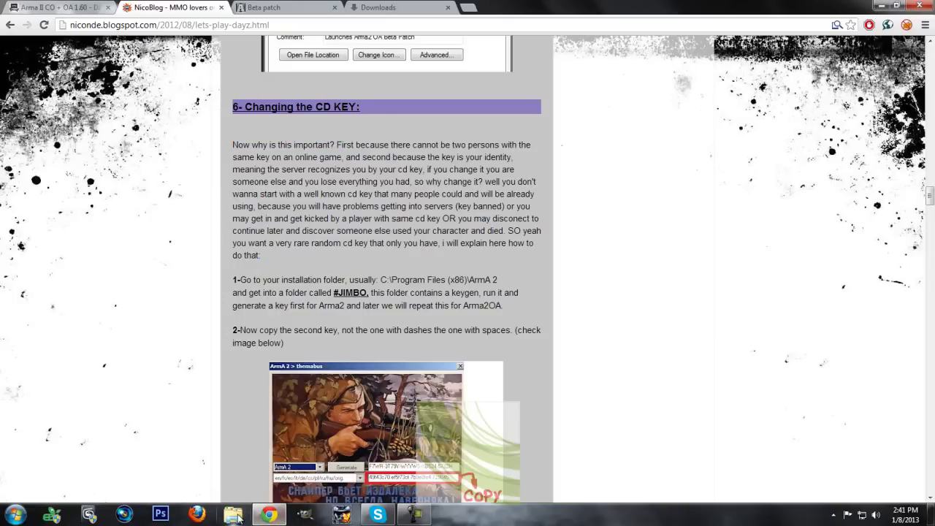
# - Open the #JIMBO folder inside C:\Games\ArmA 2 and place its window beside the guide
pyautogui.click(235, 515)
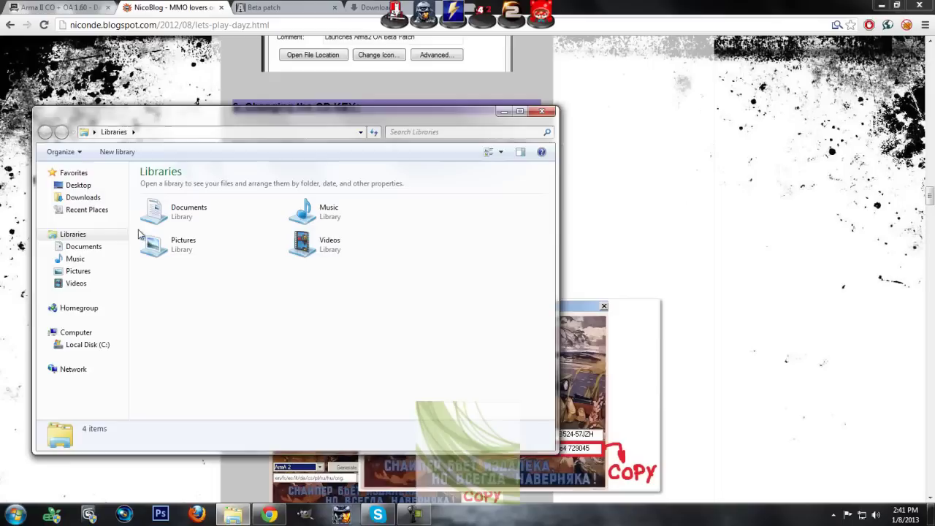
pyautogui.click(91, 344)
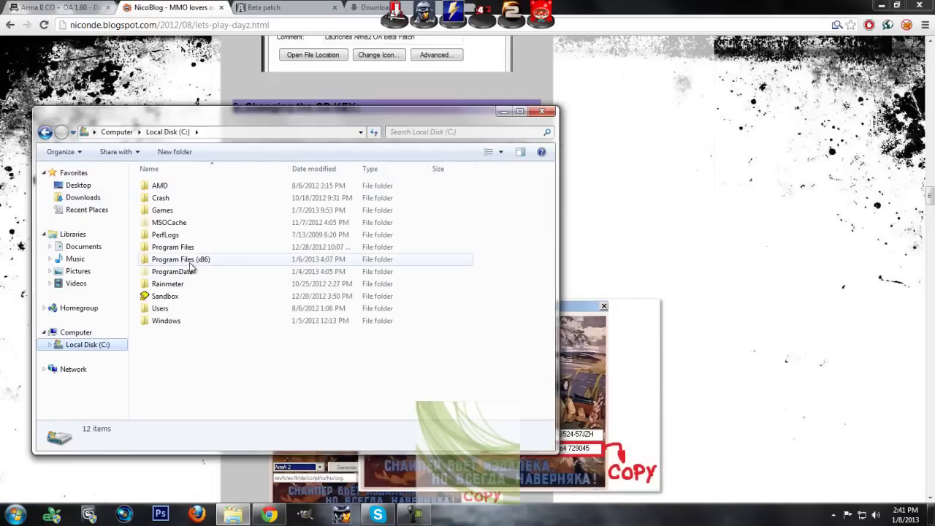
pyautogui.doubleClick(179, 211)
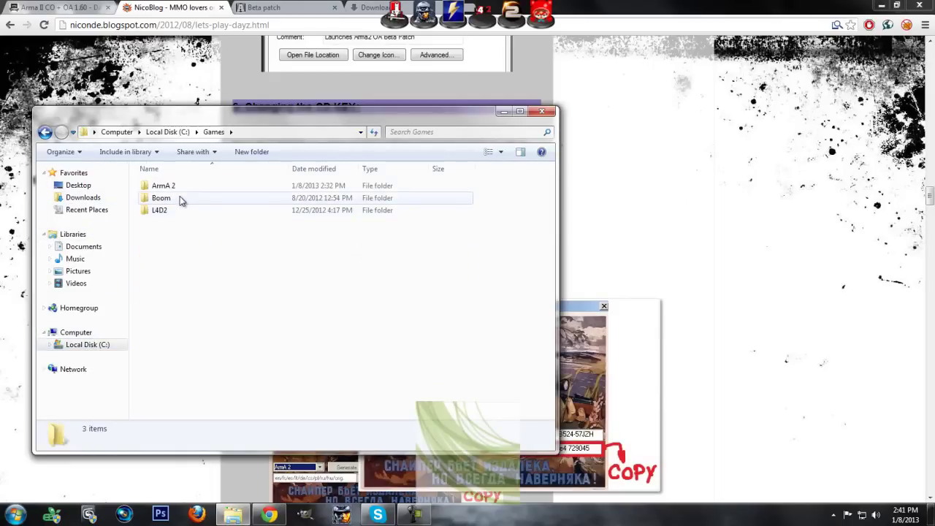
pyautogui.doubleClick(183, 187)
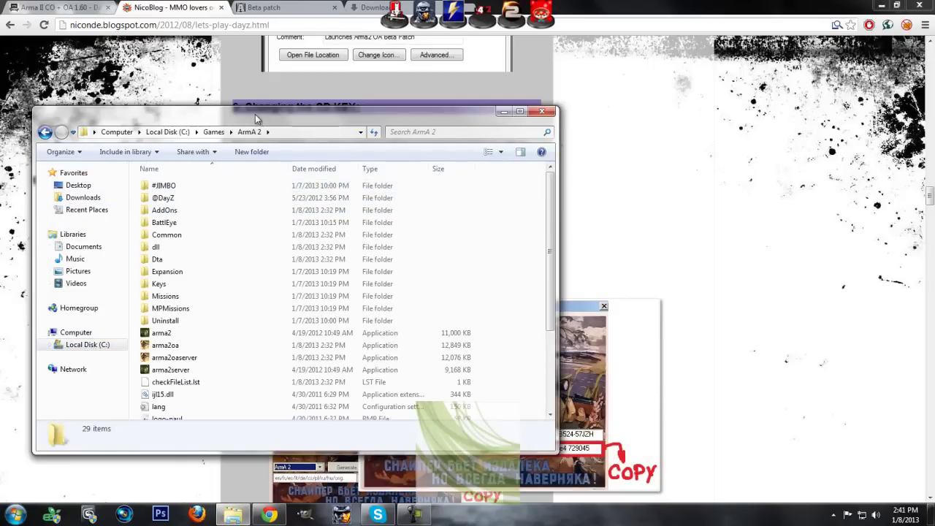
pyautogui.moveTo(257, 118); pyautogui.dragTo(736, 147)
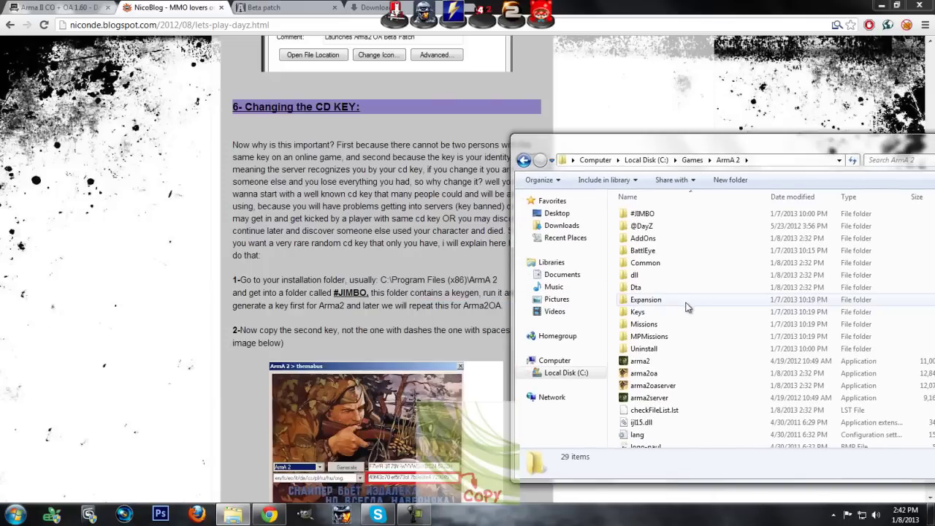
pyautogui.doubleClick(652, 214)
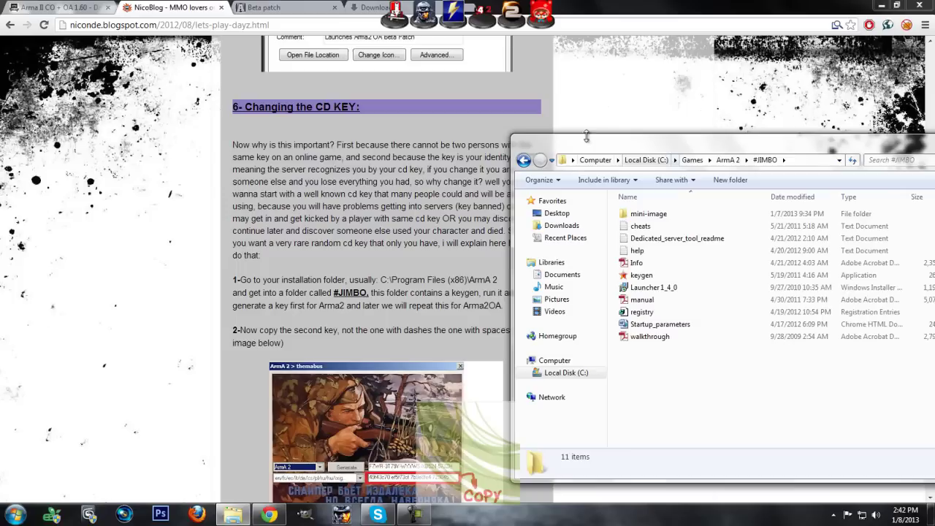
pyautogui.moveTo(584, 144); pyautogui.dragTo(628, 130)
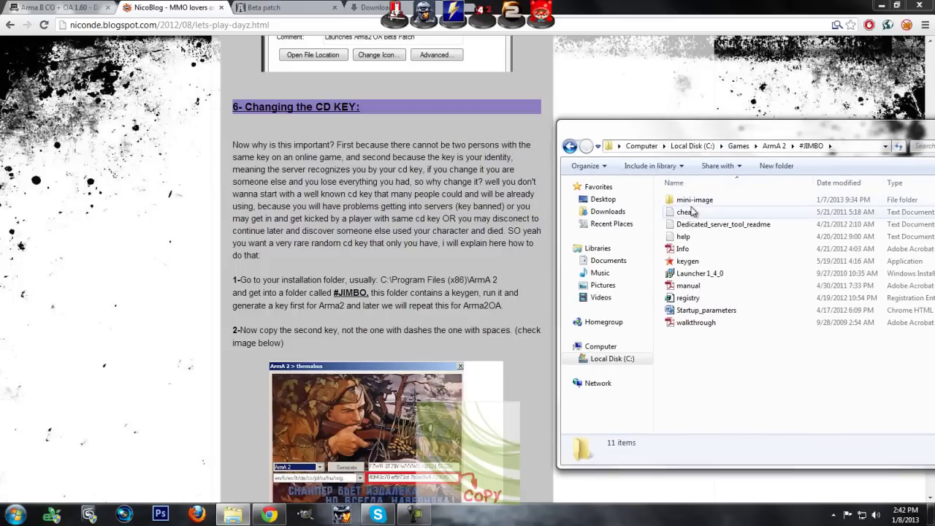
# - Run the keygen application from the #JIMBO folder and accept its disclaimer
pyautogui.click(696, 263)
pyautogui.rightClick(696, 263)
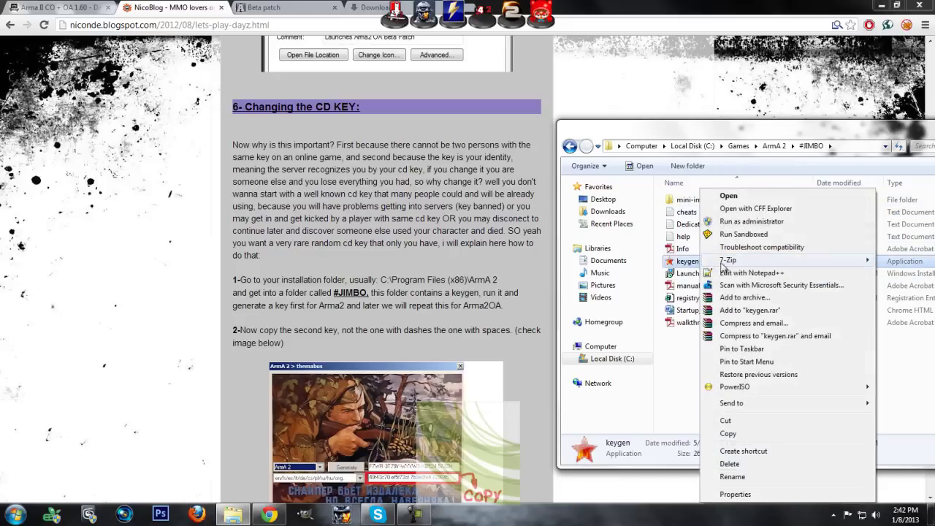
pyautogui.click(757, 228)
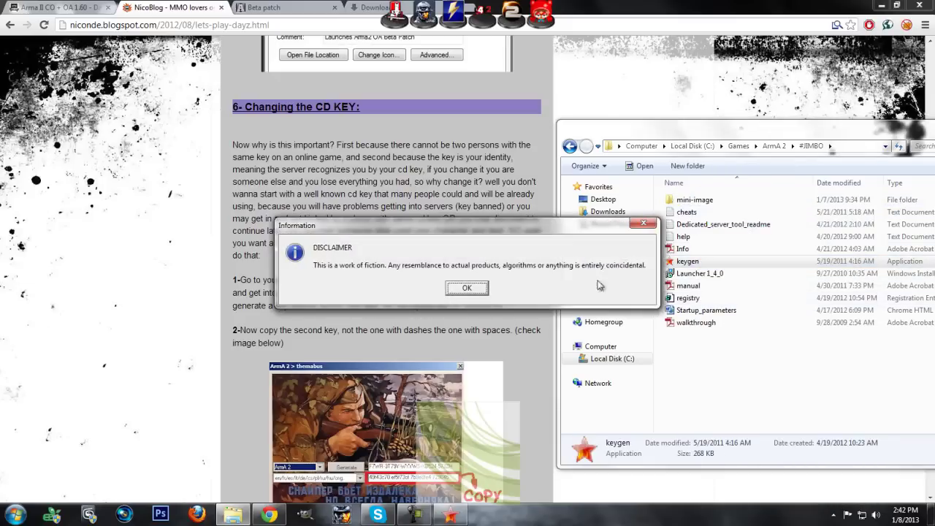
pyautogui.click(480, 291)
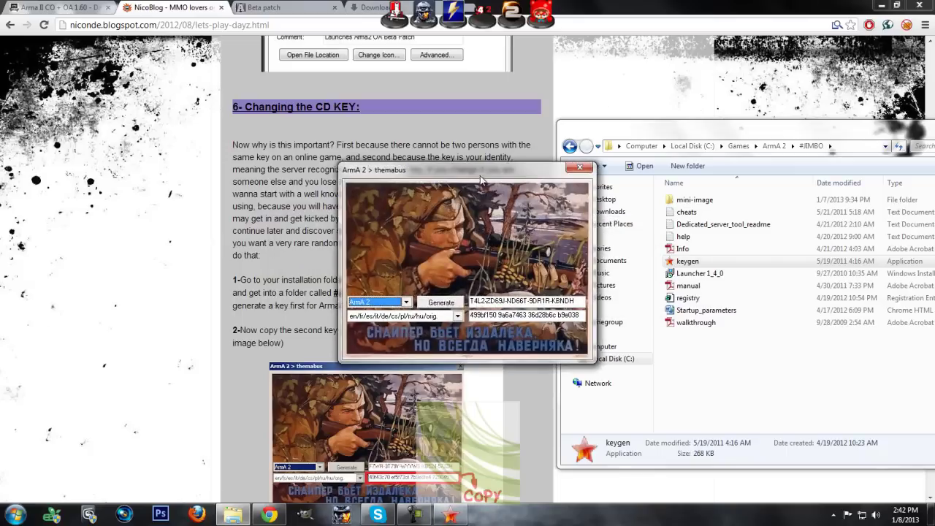
# - Move the keygen window clear of the guide and select the second generated ArmA 2 key, the one with spaces
pyautogui.moveTo(479, 178); pyautogui.dragTo(734, 170)
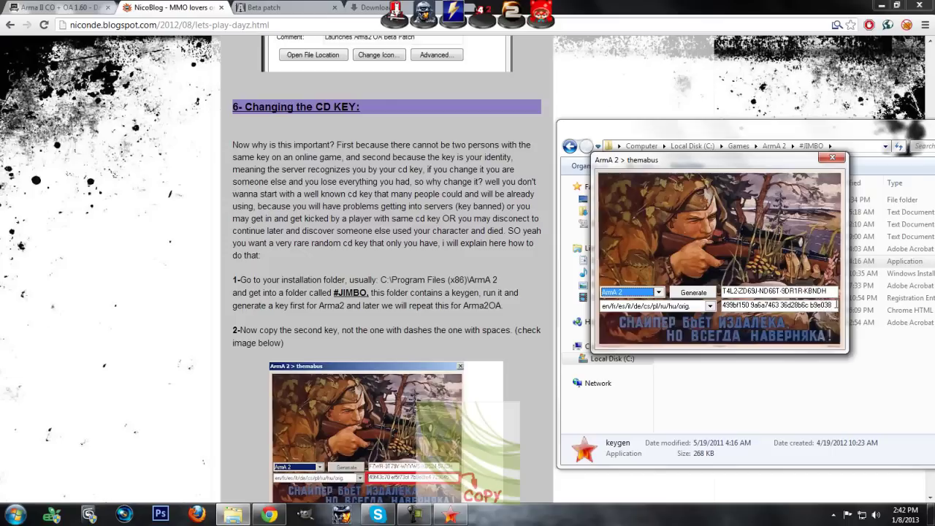
pyautogui.click(835, 305)
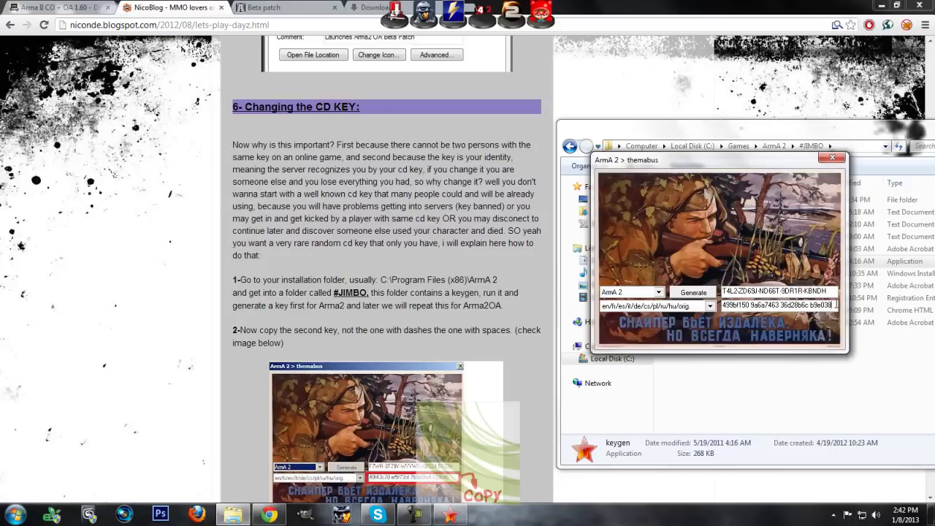
pyautogui.moveTo(834, 305); pyautogui.dragTo(681, 303)
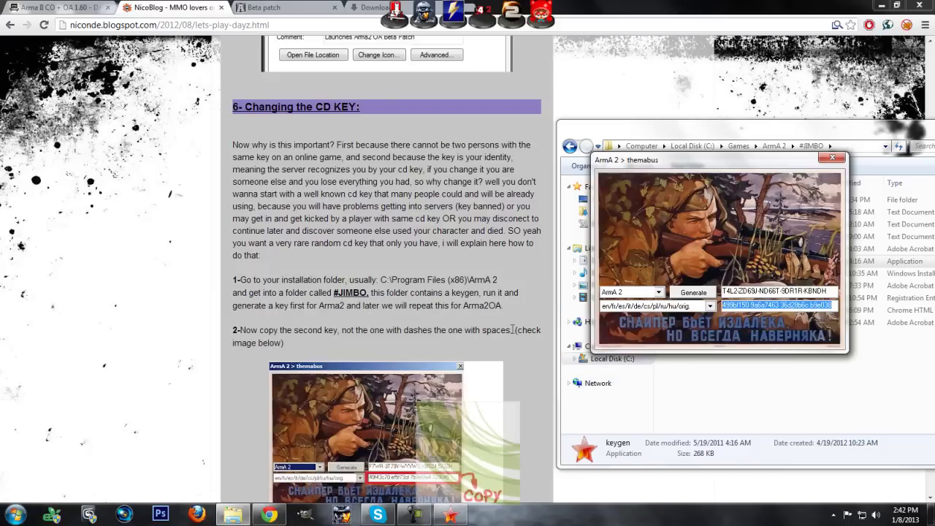
# - Read the guide's step on running options.cmd from the installation folder to change the CD key
pyautogui.click(276, 335)
pyautogui.scroll(-4, 310, 336)
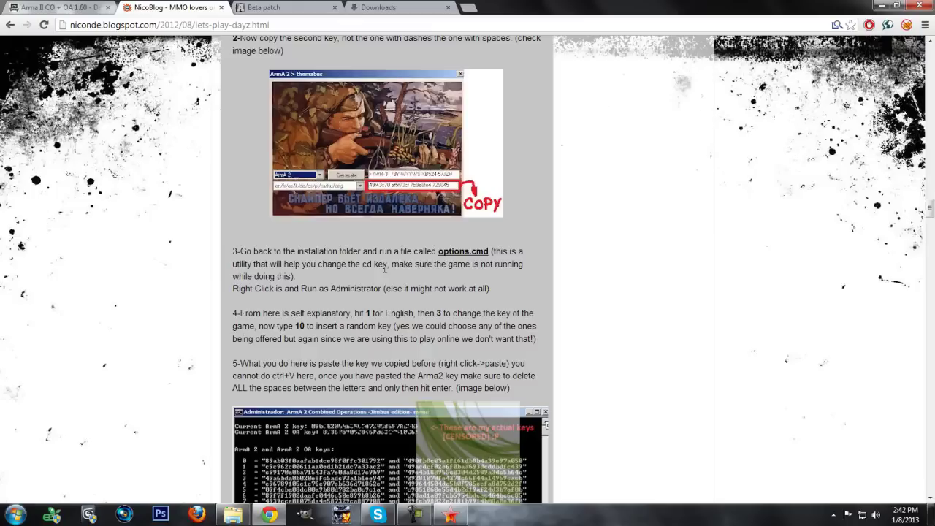
pyautogui.moveTo(316, 251); pyautogui.dragTo(531, 275)
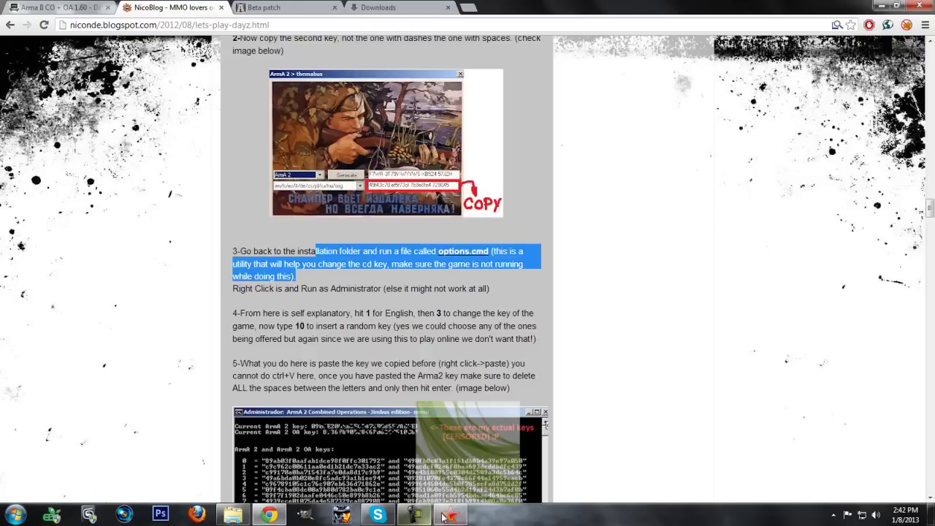
# - Go back from the #JIMBO folder to the ArmA 2 folder and select the options command script
pyautogui.click(233, 515)
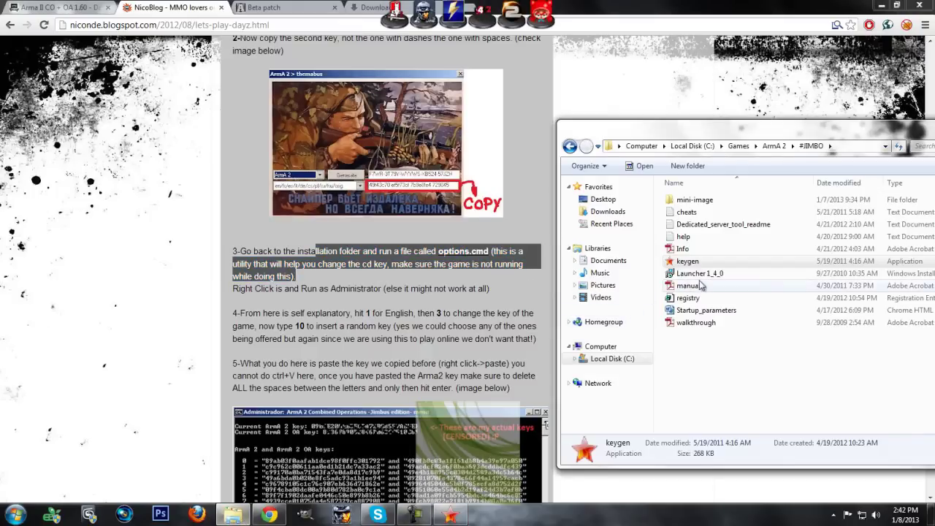
pyautogui.click(688, 285)
pyautogui.click(707, 321)
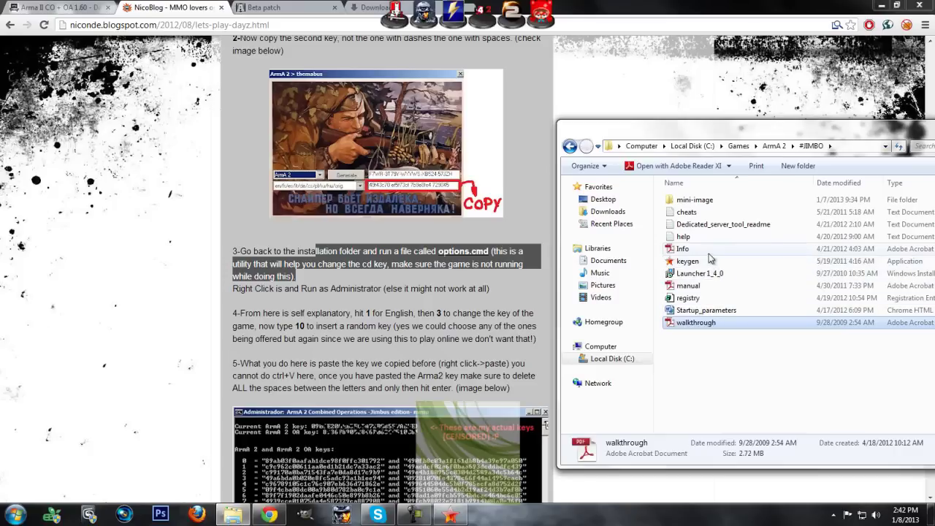
pyautogui.click(682, 249)
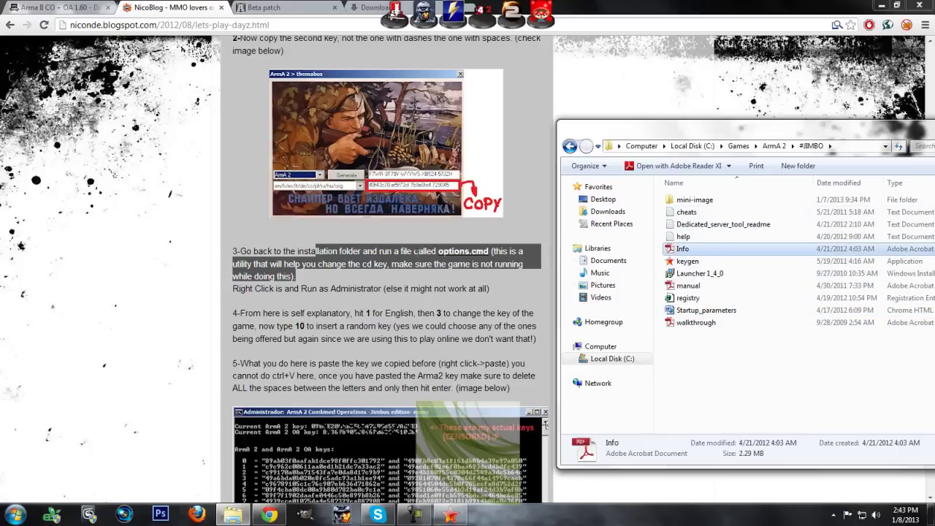
pyautogui.click(774, 146)
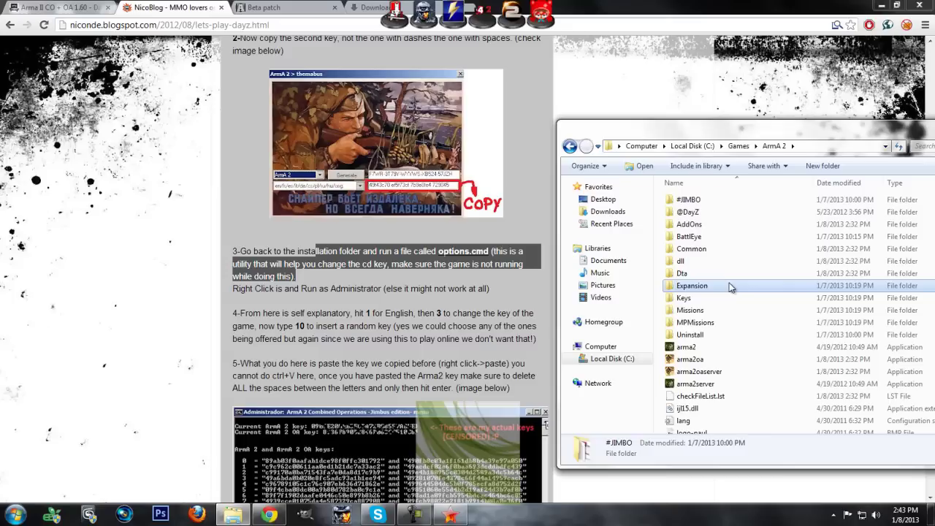
pyautogui.click(691, 285)
pyautogui.press('o')
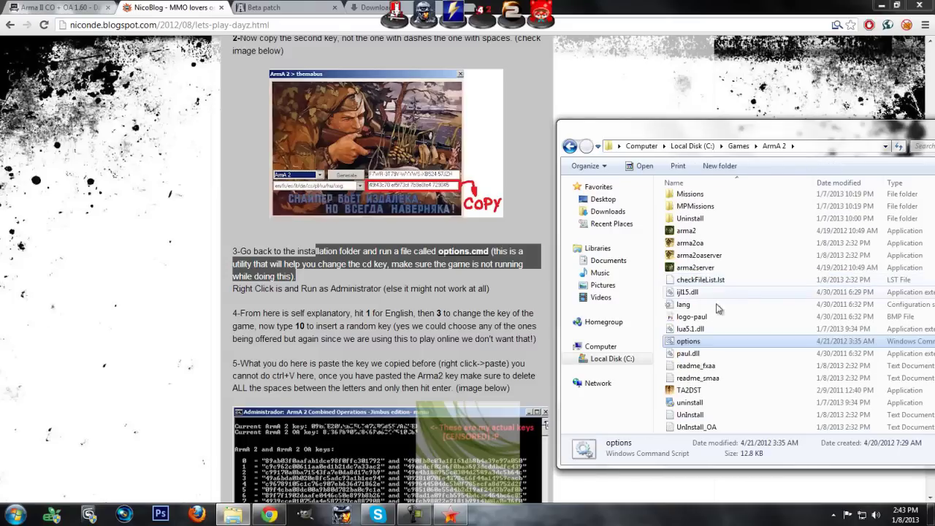
# - Run the options script from the ArmA 2 folder as administrator and choose English as its language
pyautogui.doubleClick(691, 341)
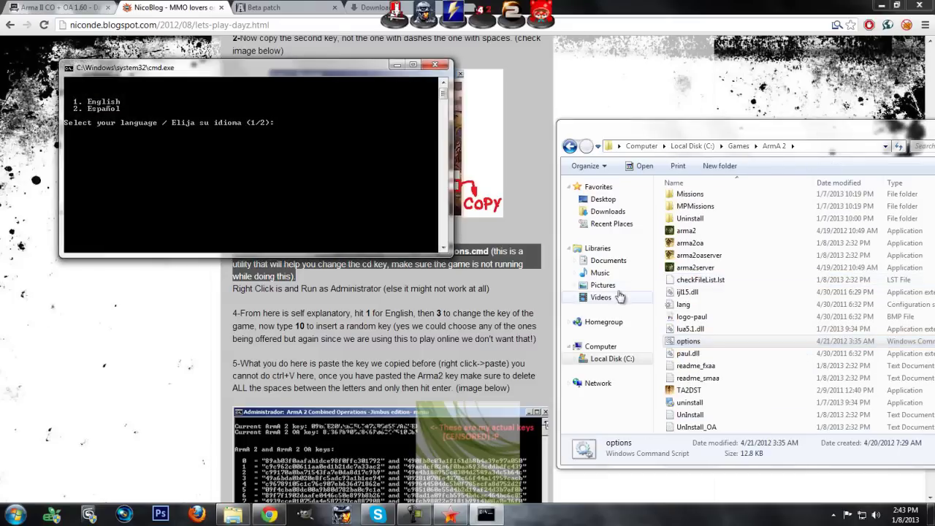
pyautogui.click(438, 65)
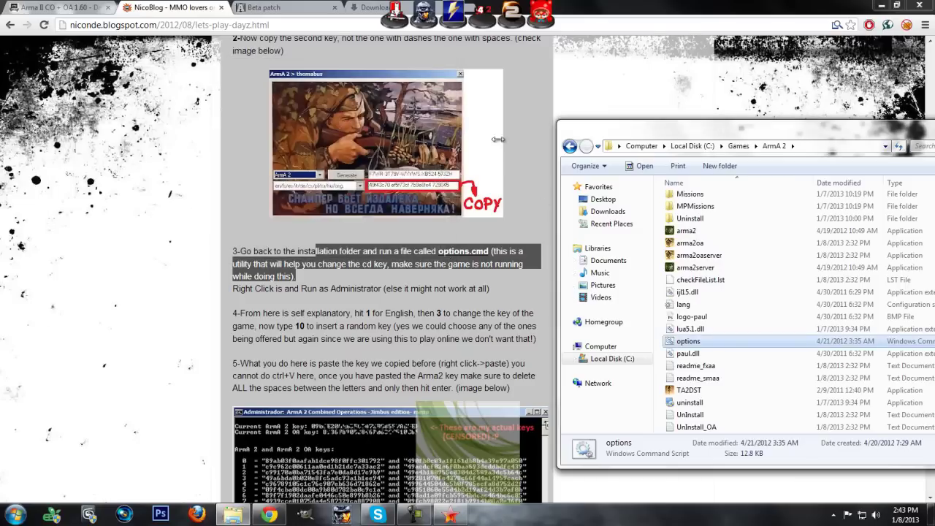
pyautogui.rightClick(698, 345)
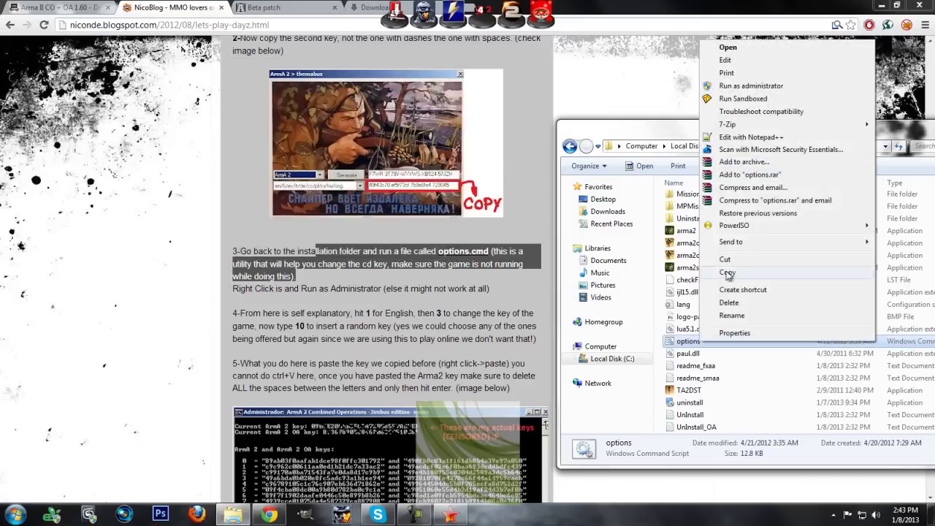
pyautogui.click(738, 86)
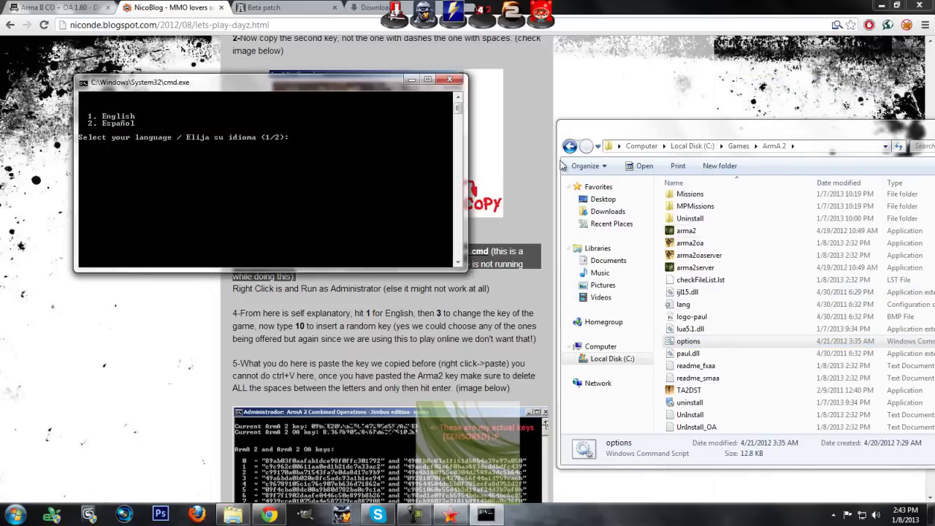
pyautogui.write('1')
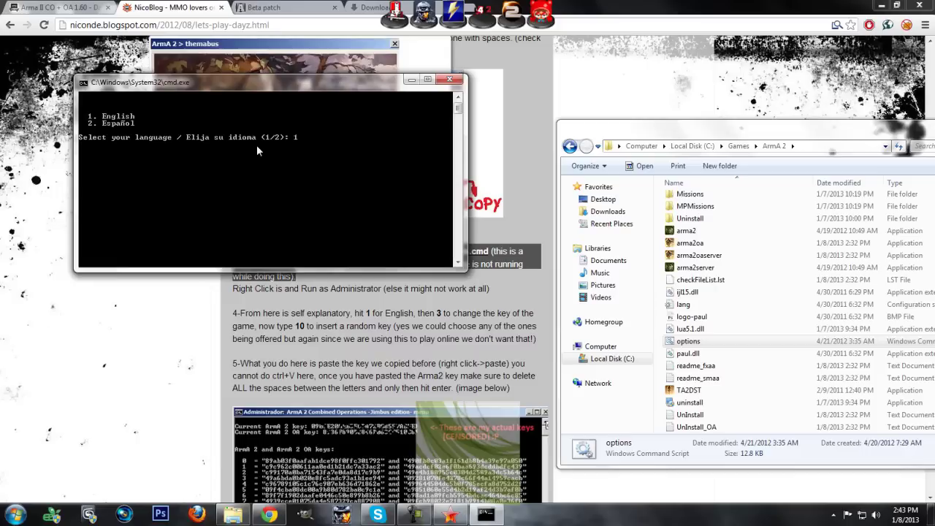
pyautogui.press('Return')
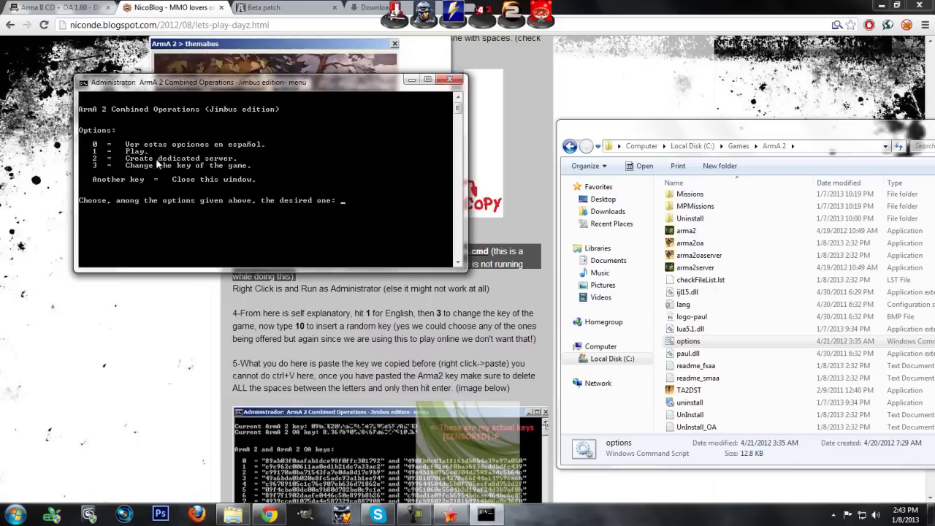
# - Choose option 3 to change the key of the game, then option 10 to enter another number
pyautogui.moveTo(228, 89); pyautogui.dragTo(358, 91)
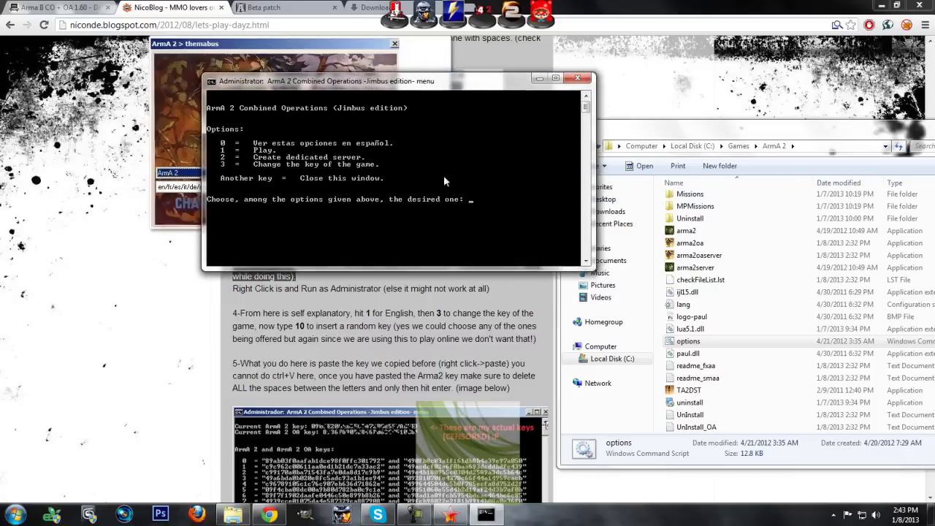
pyautogui.write('3')
pyautogui.press('Return')
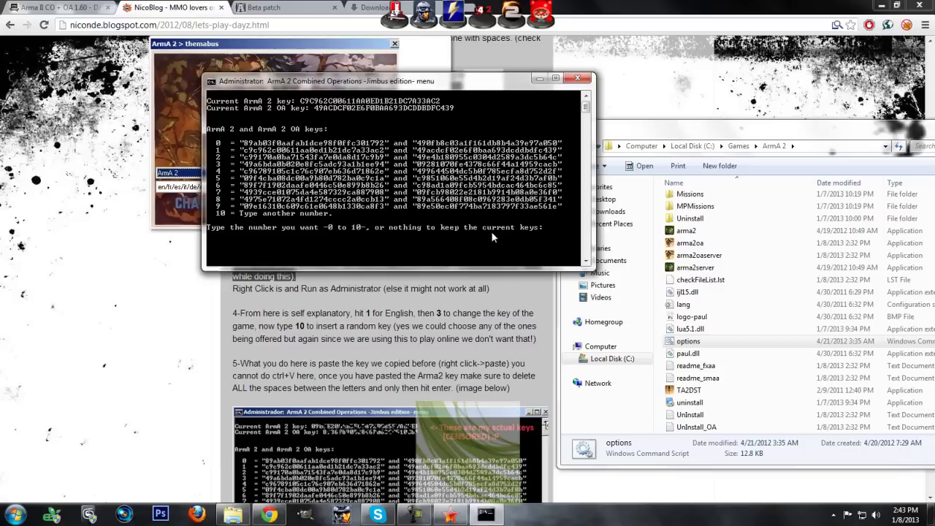
pyautogui.write('10')
pyautogui.press('Return')
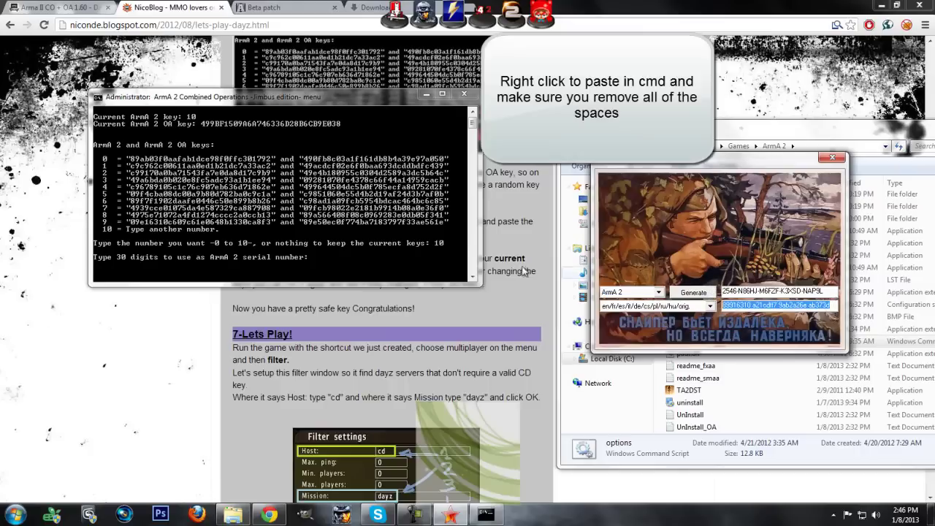
# - Paste the generated ArmA 2 key as the ArmA 2 serial number, delete all its spaces and submit it
pyautogui.click(363, 259)
pyautogui.rightClick(364, 259)
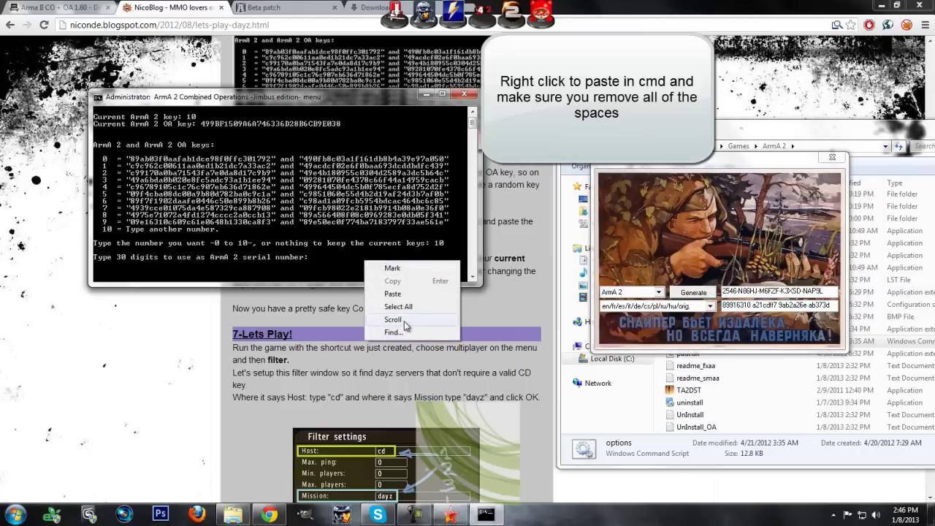
pyautogui.click(414, 295)
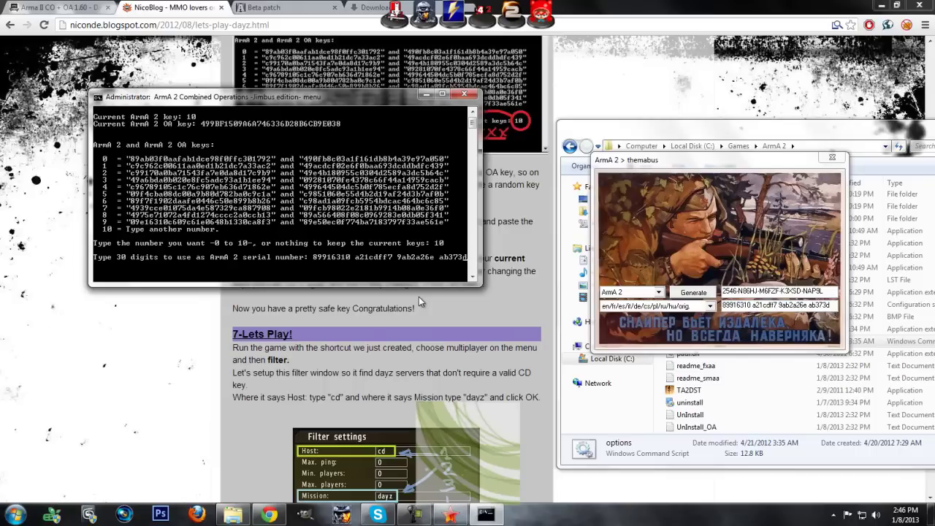
pyautogui.press('BackSpace')
pyautogui.press('Left')
pyautogui.press('Left')
pyautogui.press('Left')
pyautogui.press('Left')
pyautogui.press('Left')
pyautogui.press('Left')
pyautogui.press('Left')
pyautogui.press('Left')
pyautogui.press('BackSpace')
pyautogui.press('BackSpace')
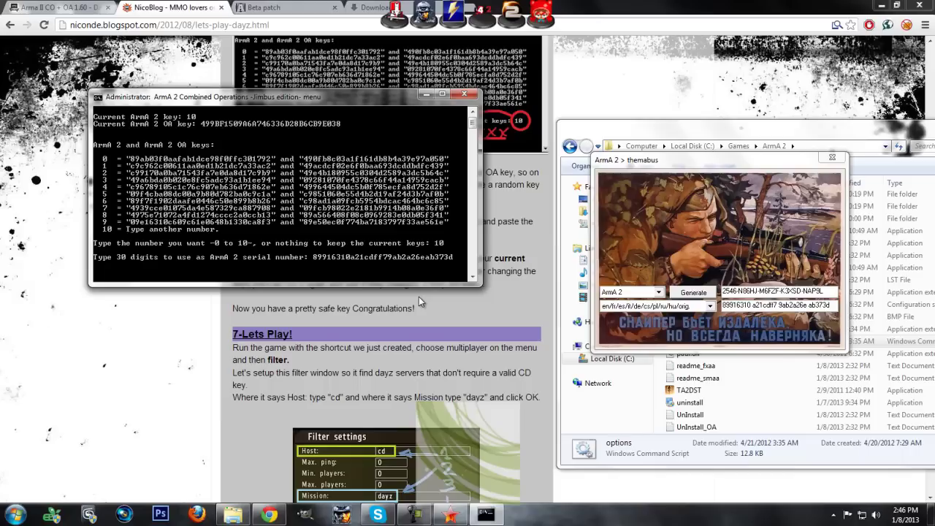
pyautogui.press('Return')
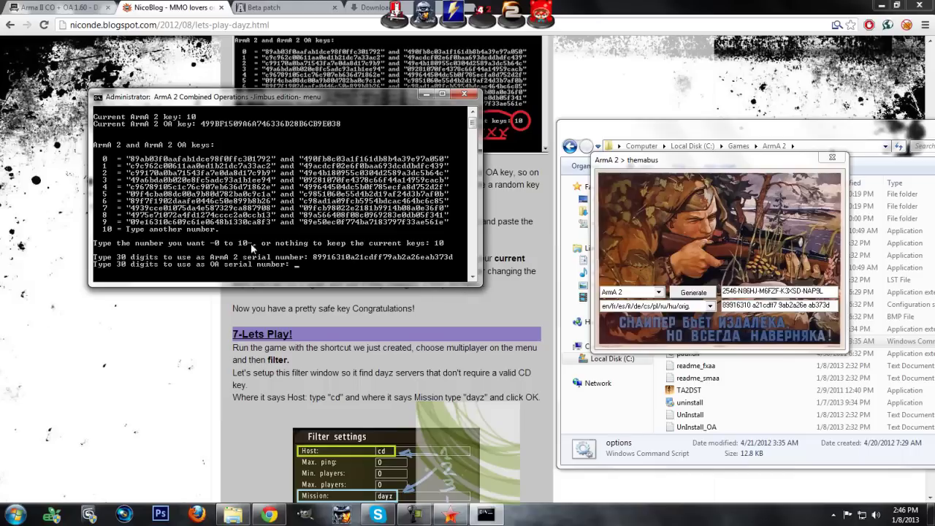
# - Generate a key for ArmA 2: OA in the keygen and select the second key, the one with spaces
pyautogui.click(646, 292)
pyautogui.click(637, 311)
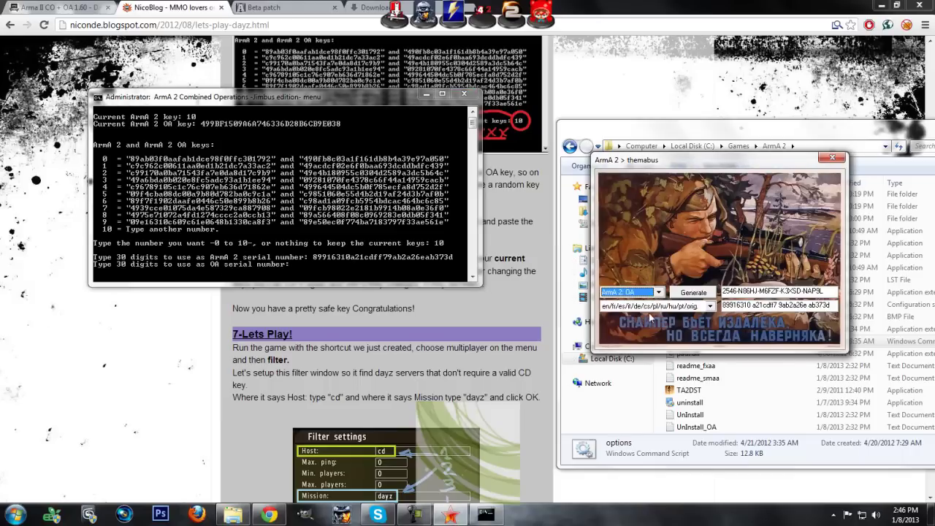
pyautogui.click(710, 296)
pyautogui.moveTo(834, 307); pyautogui.dragTo(721, 307)
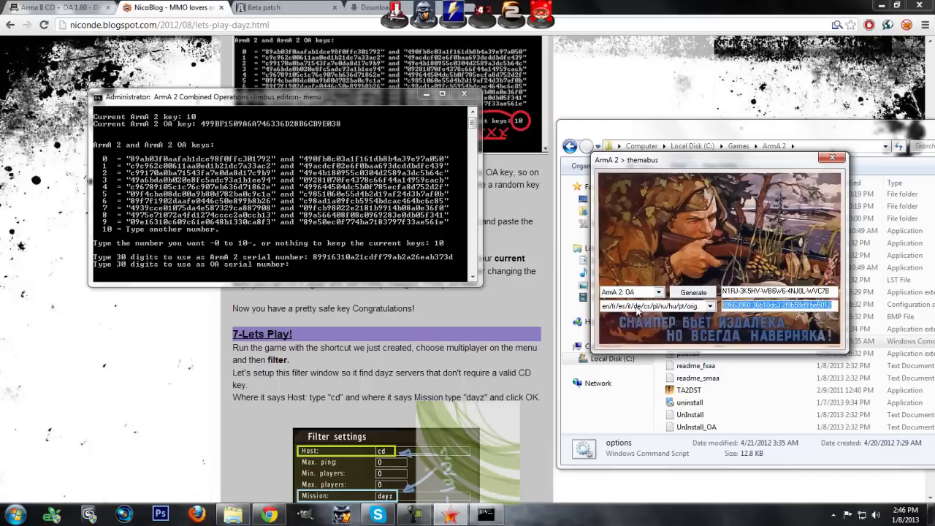
# - Paste the generated key as the OA serial number without its spaces, submit it and close the options script
pyautogui.click(351, 275)
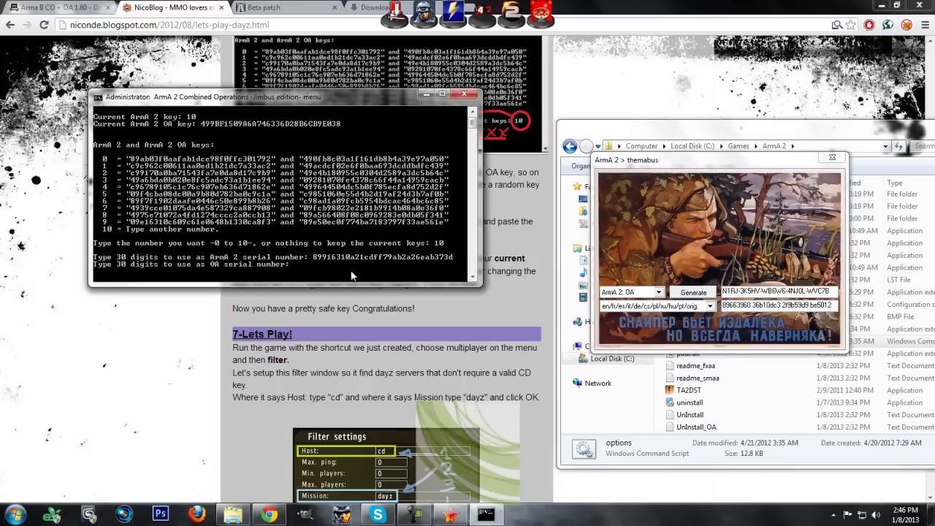
pyautogui.rightClick(351, 275)
pyautogui.click(371, 301)
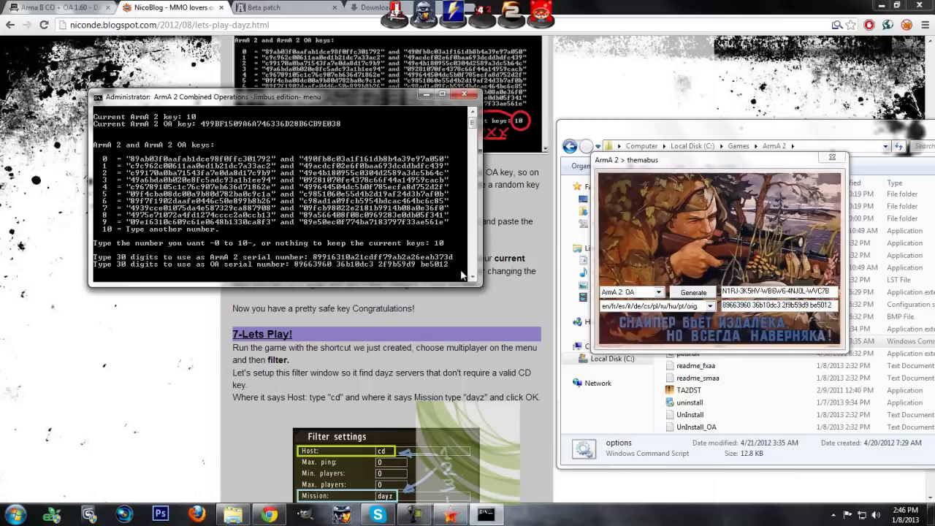
pyautogui.press('BackSpace')
pyautogui.press('BackSpace')
pyautogui.press('BackSpace')
pyautogui.press('Return')
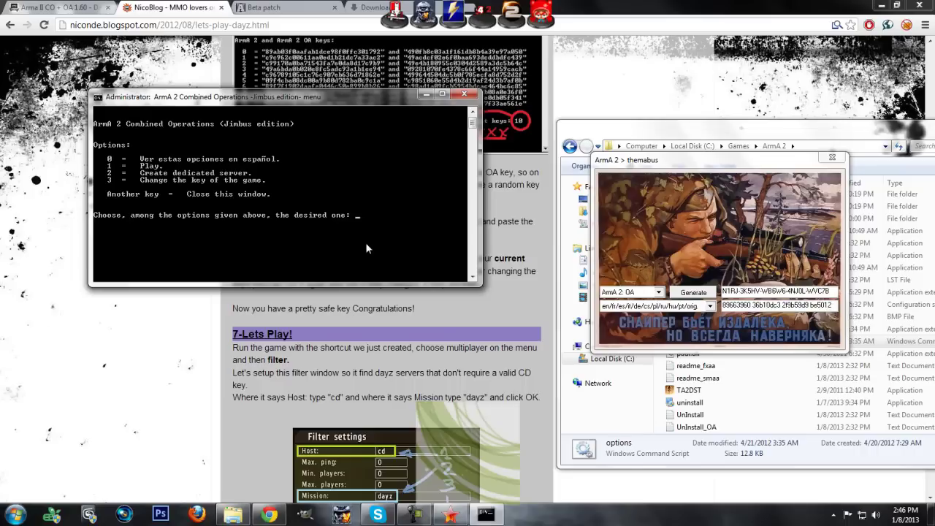
pyautogui.press('Return')
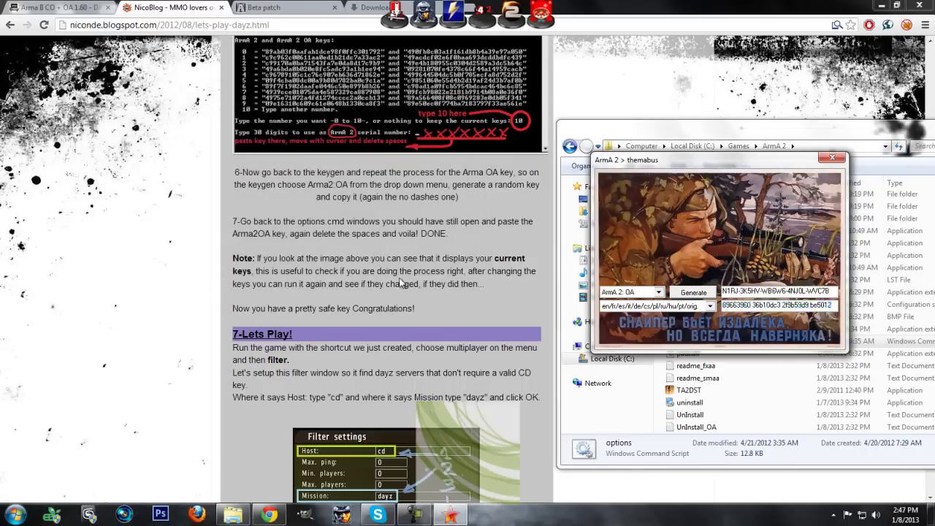
# - Read the guide's note on checking the current keys and its Let's Play, Tunngle and Troubleshoot/FAQ sections
pyautogui.click(400, 283)
pyautogui.scroll(1, 482, 309)
pyautogui.scroll(1, 484, 326)
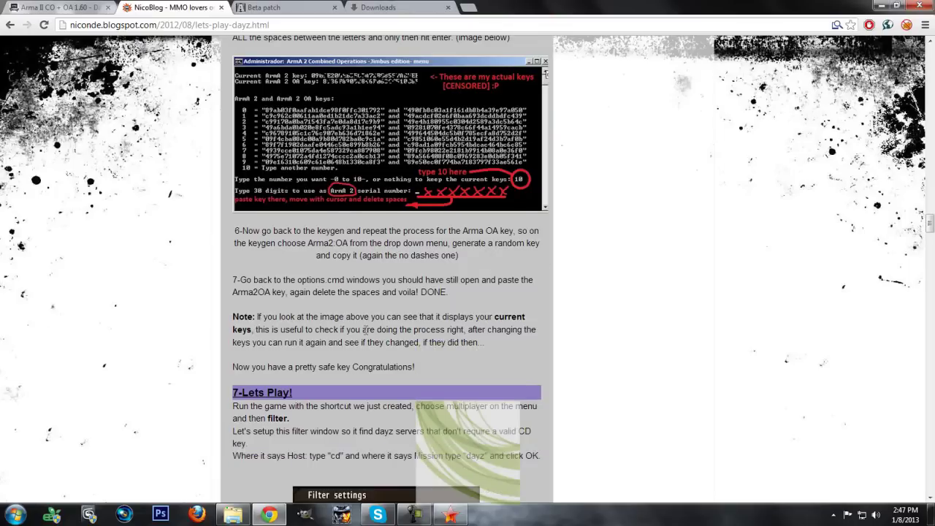
pyautogui.scroll(3, 364, 331)
pyautogui.scroll(-4, 380, 278)
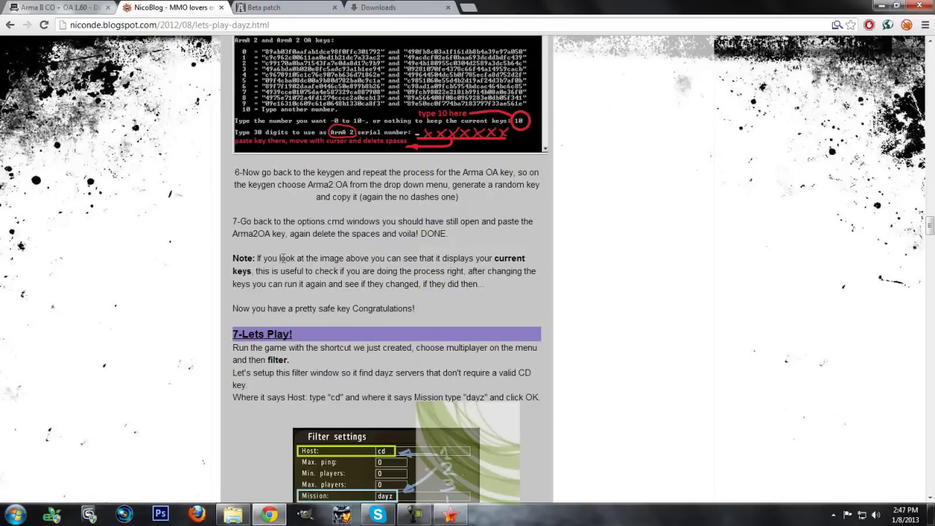
pyautogui.moveTo(281, 258); pyautogui.dragTo(240, 283)
pyautogui.click(383, 294)
pyautogui.scroll(-10, 384, 295)
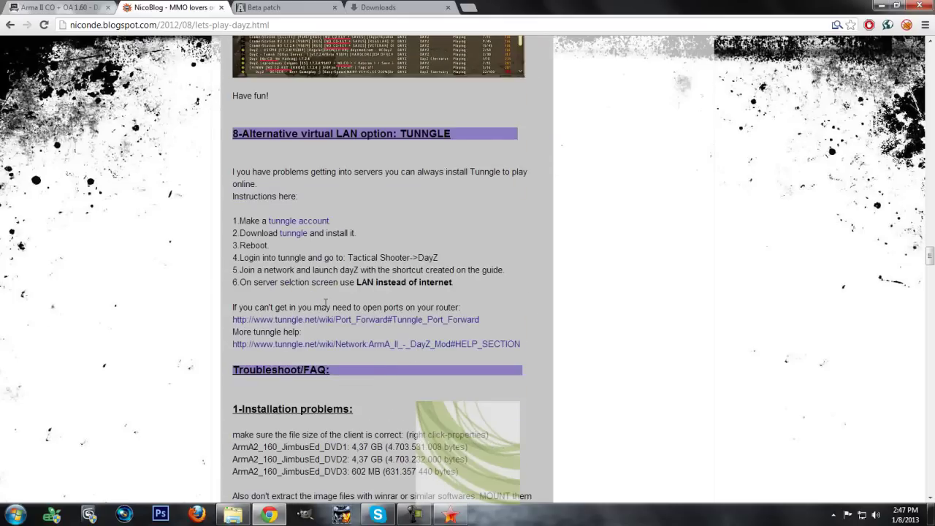
pyautogui.scroll(-2, 325, 303)
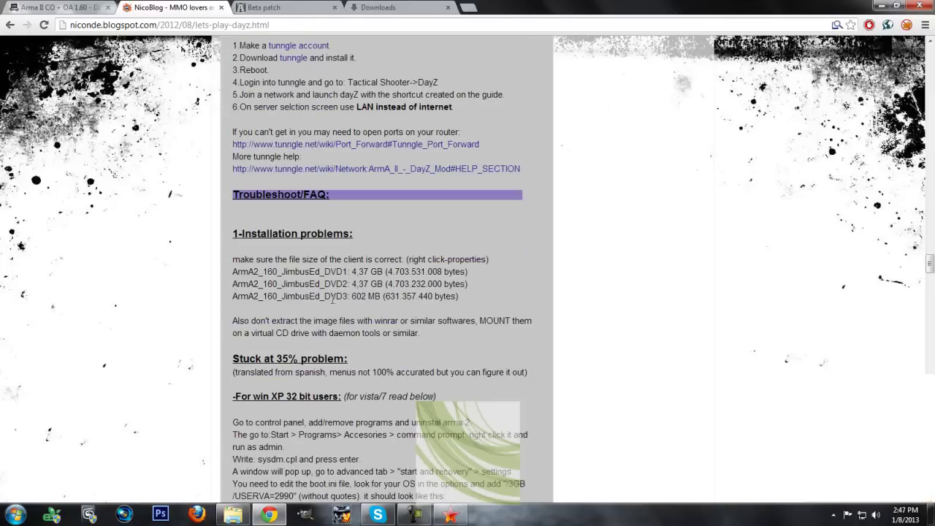
# - Open ARMA2_OA_Build_100409.zip from the browser's downloads, extract ARMA2_OA_Build_100409.exe to the desktop and launch it
pyautogui.click(292, 10)
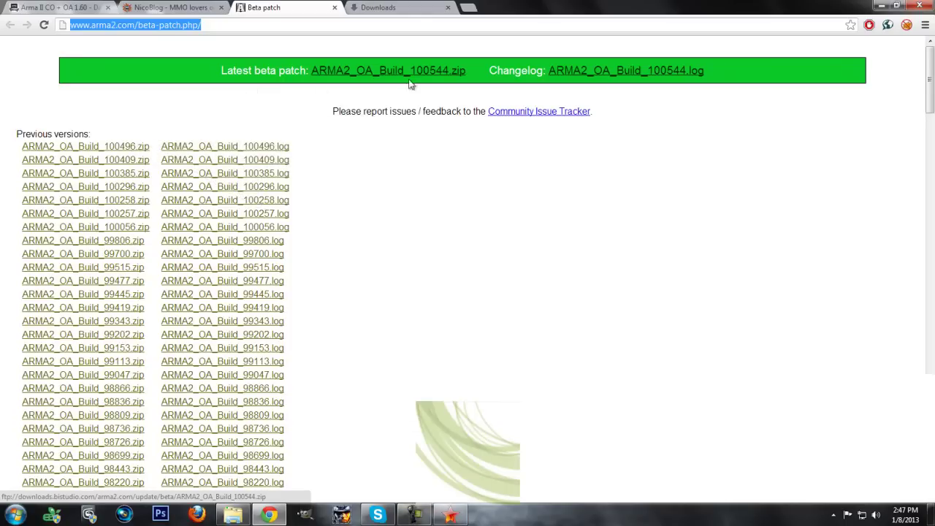
pyautogui.hotkey('ctrl', 'Tab')
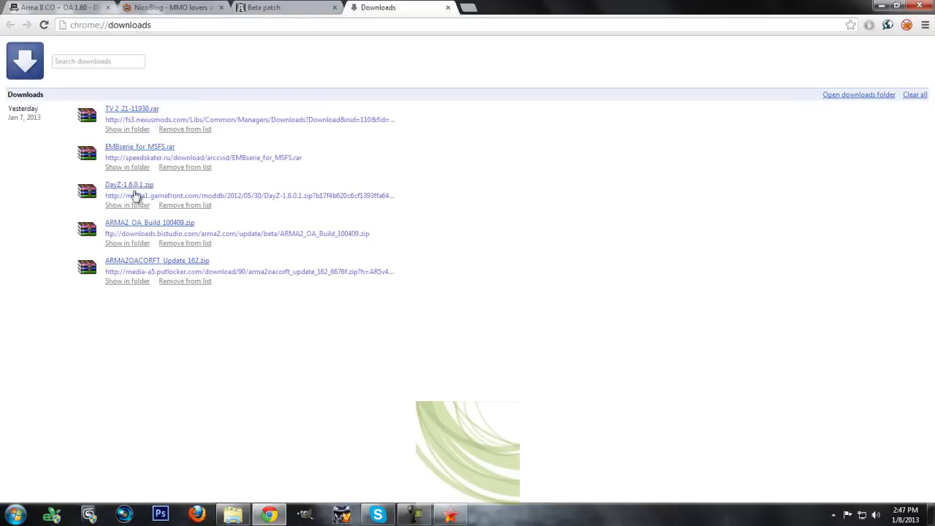
pyautogui.click(167, 227)
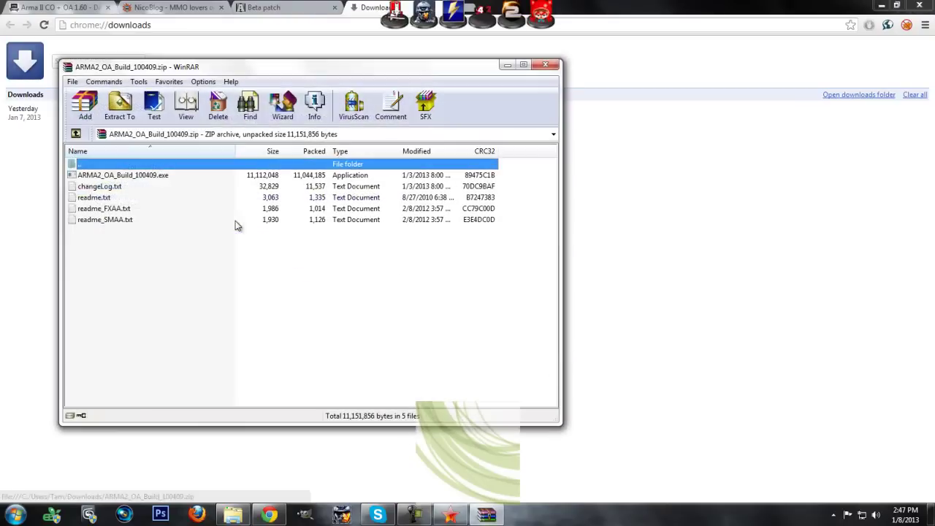
pyautogui.click(895, 5)
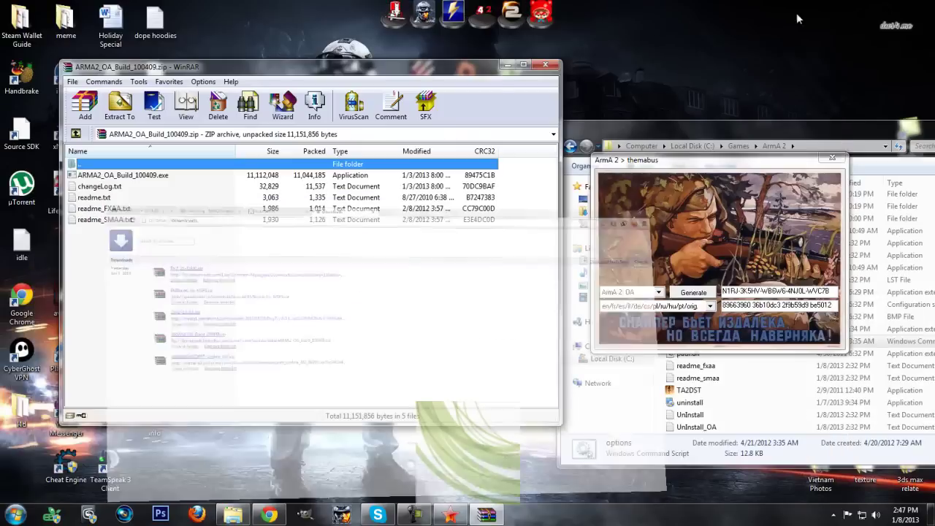
pyautogui.moveTo(240, 70); pyautogui.dragTo(523, 80)
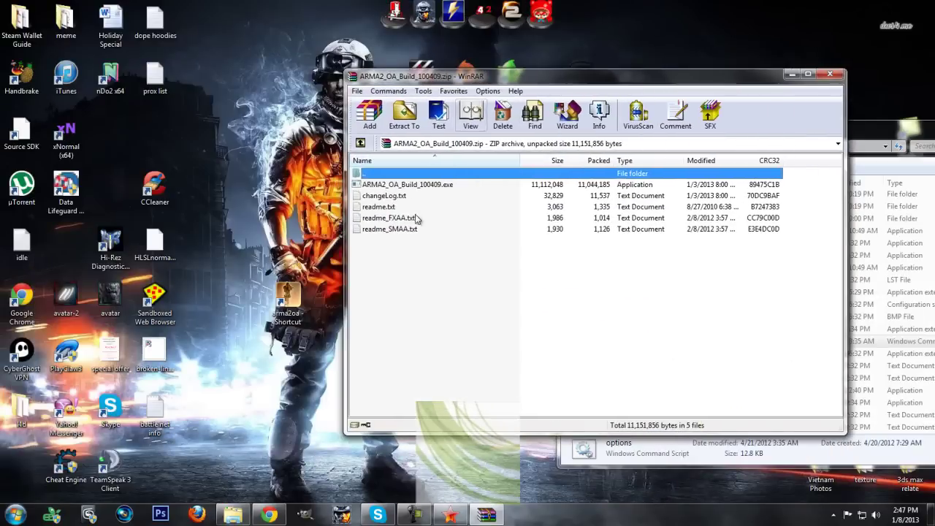
pyautogui.doubleClick(406, 185)
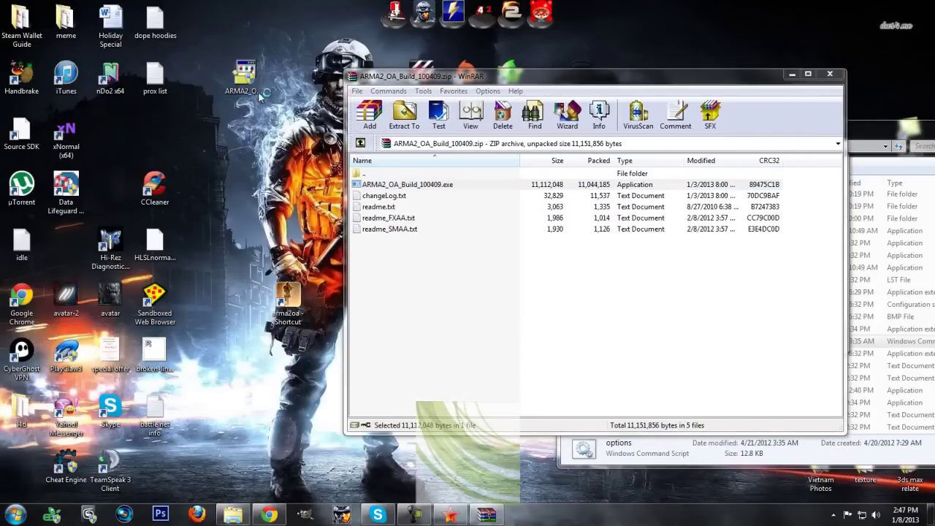
pyautogui.click(829, 74)
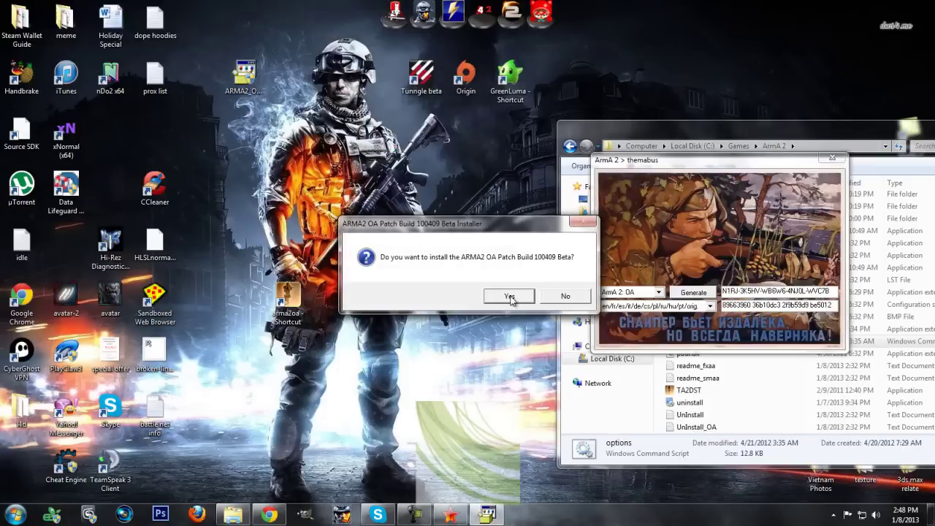
# - Accept installing the ARMA2 OA Patch Build 100409 Beta, close the keygen and let the patch update finish
pyautogui.click(509, 296)
pyautogui.click(832, 157)
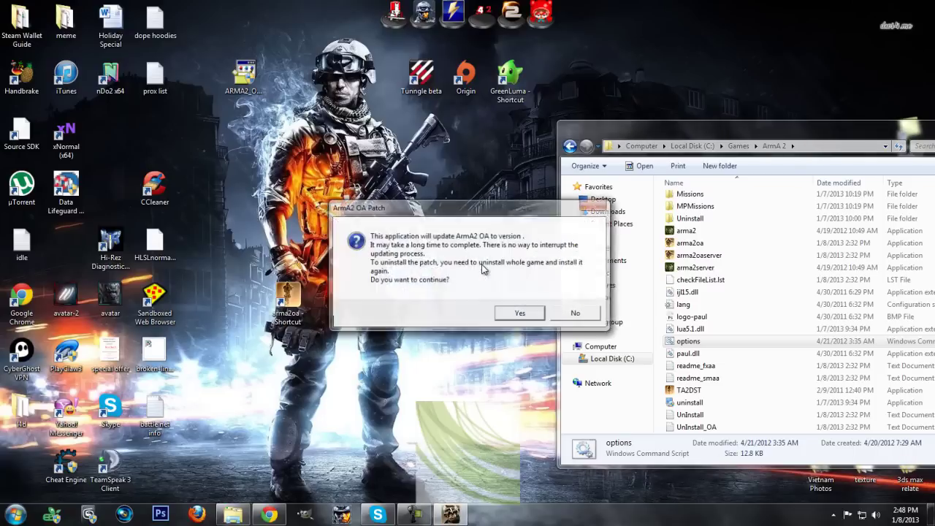
pyautogui.click(518, 314)
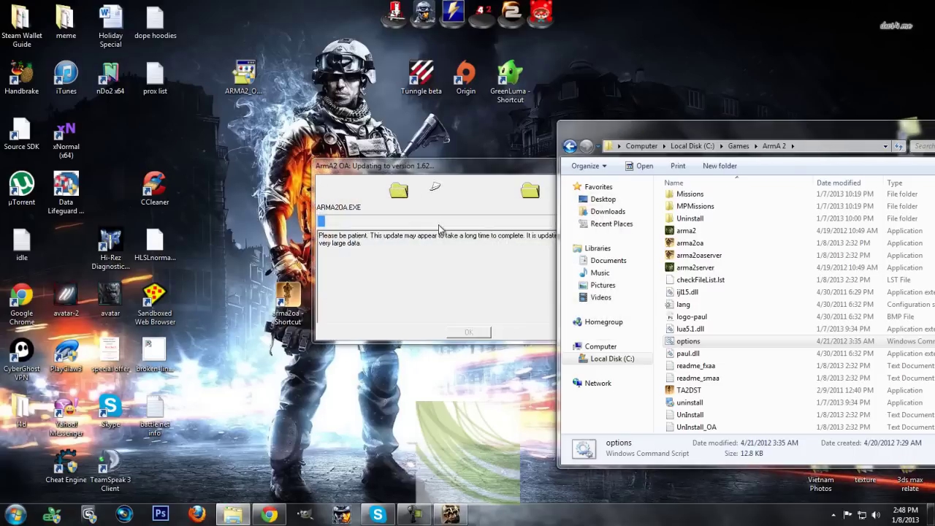
pyautogui.click(442, 232)
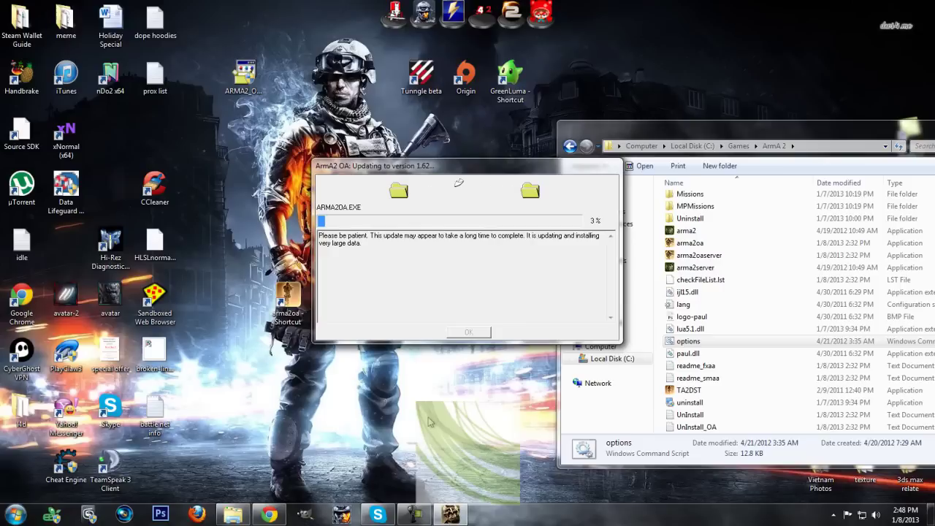
pyautogui.click(414, 514)
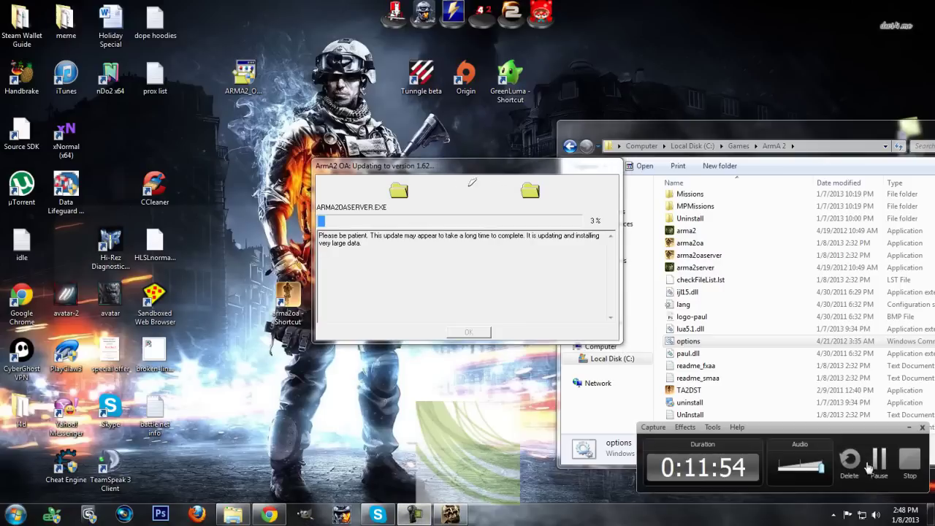
pyautogui.click(467, 332)
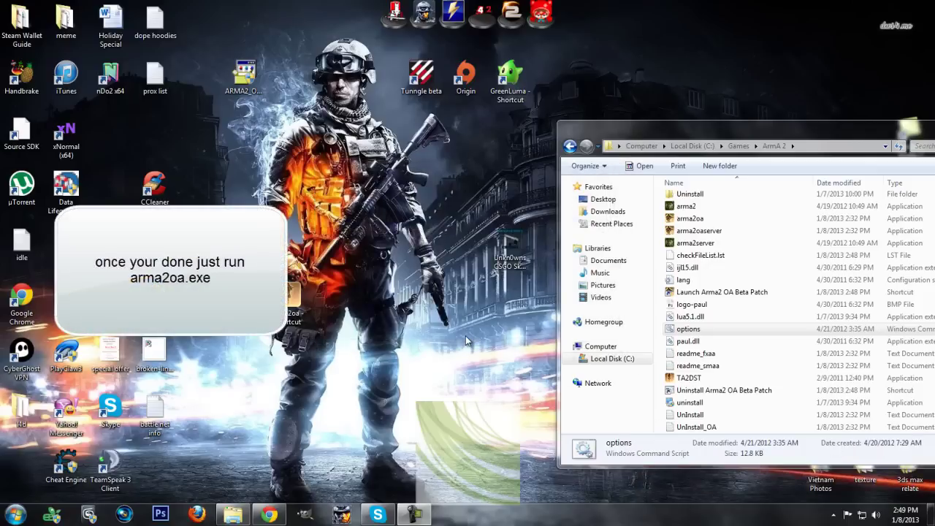
# - Switch to the ArmA 2 game, check the Operation Arrowhead and DayZ entries among the expansions, and leave the list without saving changes
pyautogui.click(414, 515)
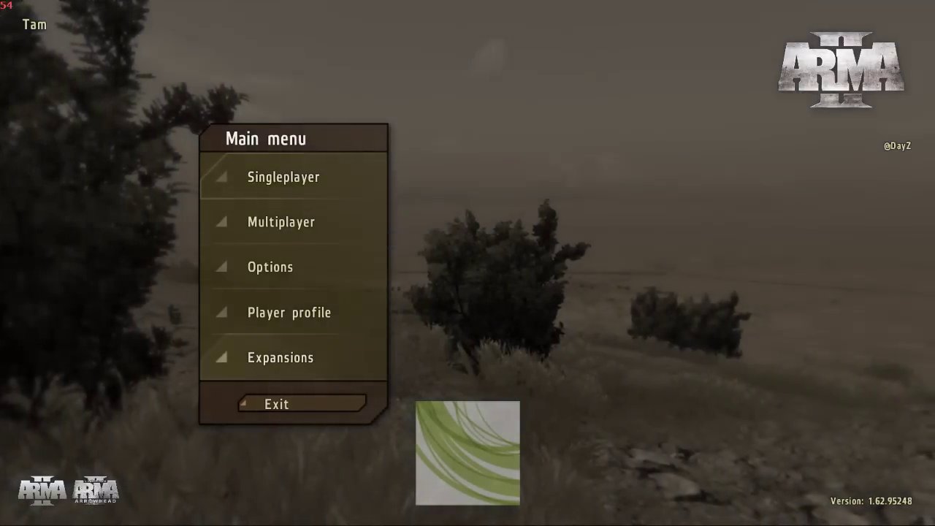
pyautogui.click(281, 357)
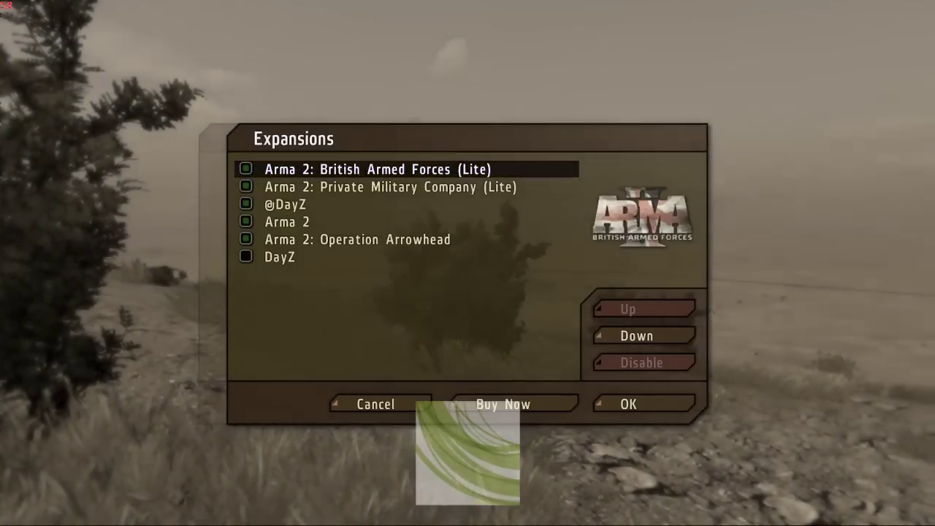
pyautogui.click(358, 240)
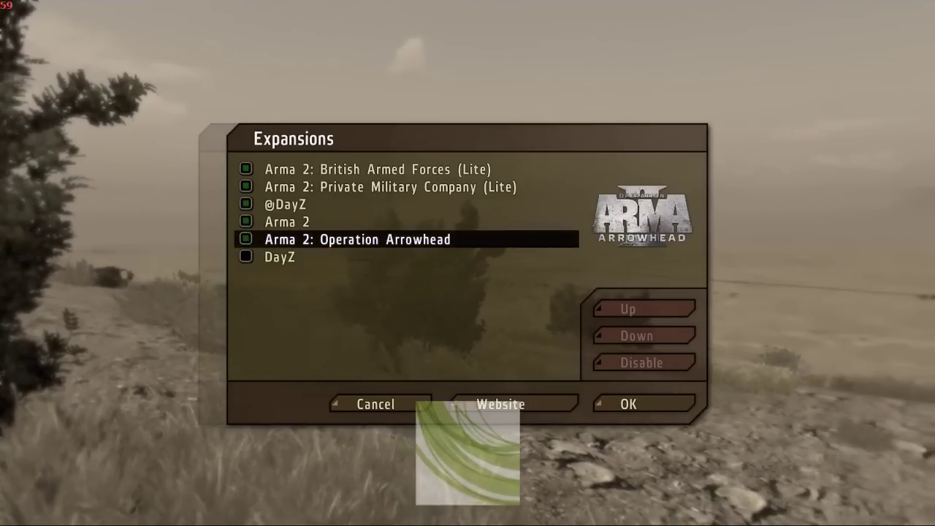
pyautogui.click(280, 257)
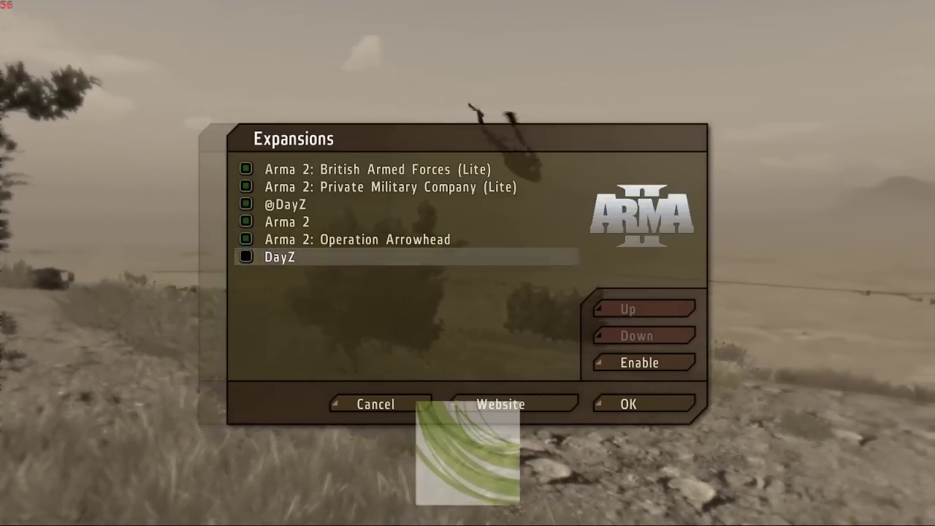
pyautogui.click(375, 404)
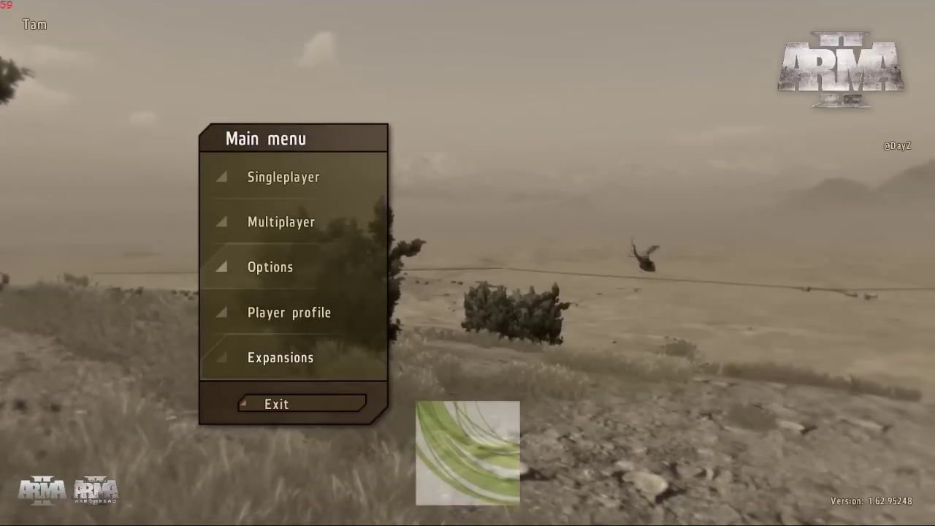
# - Join the LAN multiplayer game "Vodka server DayZ 1601 arma 1.62 build 100409" and confirm the multiplayer setup to load its mission
pyautogui.click(282, 221)
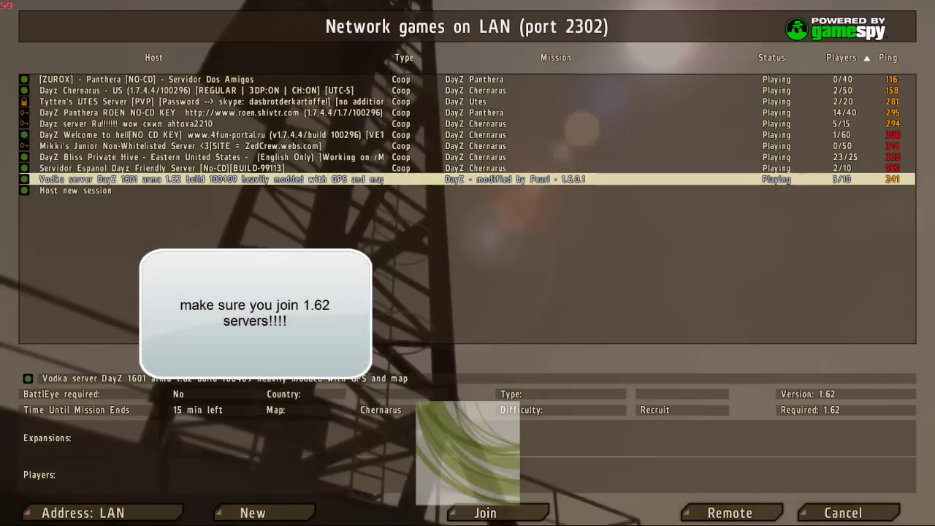
pyautogui.press('Return')
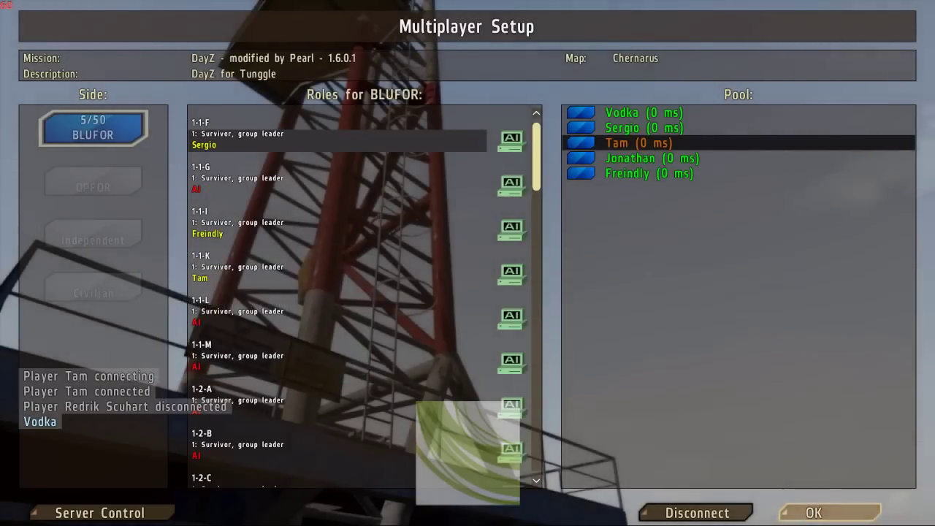
pyautogui.scroll(-3, 363, 296)
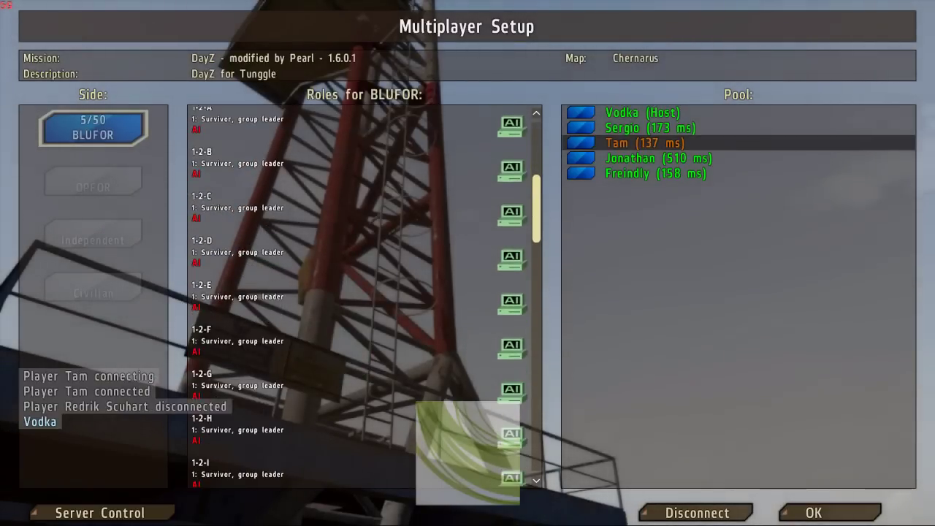
pyautogui.click(100, 513)
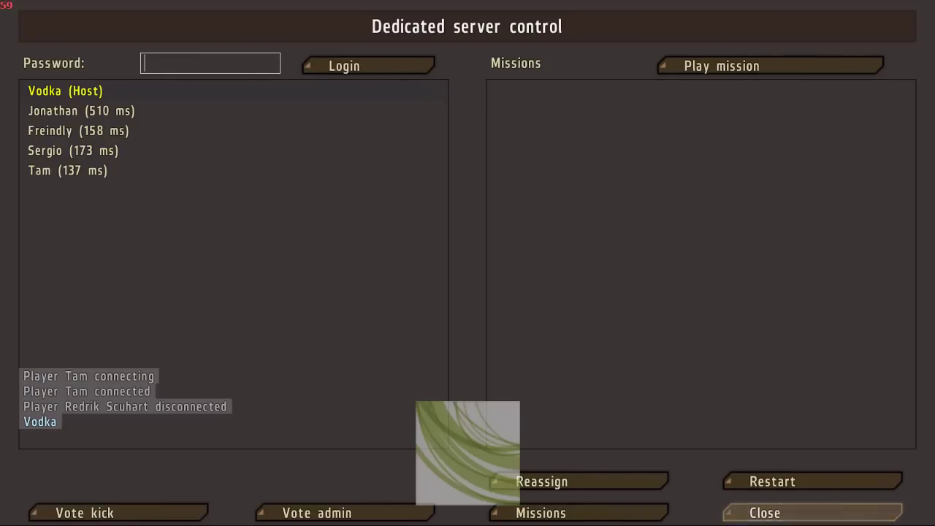
pyautogui.click(803, 512)
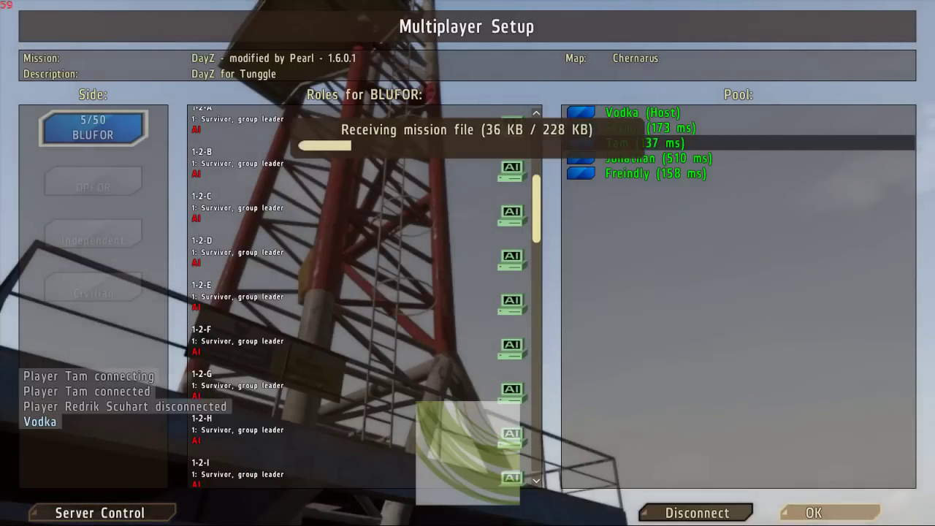